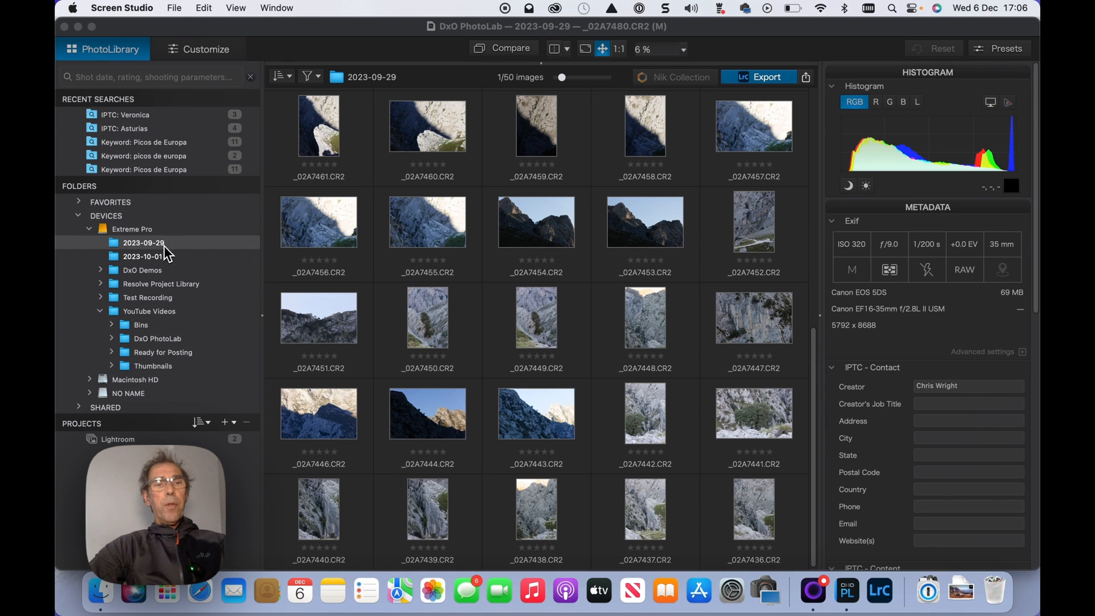
# - Tag image _02A7479.CR2 in the 2023-09-29 folder as Rejected
pyautogui.scroll(2, 546, 218)
pyautogui.scroll(10, 546, 225)
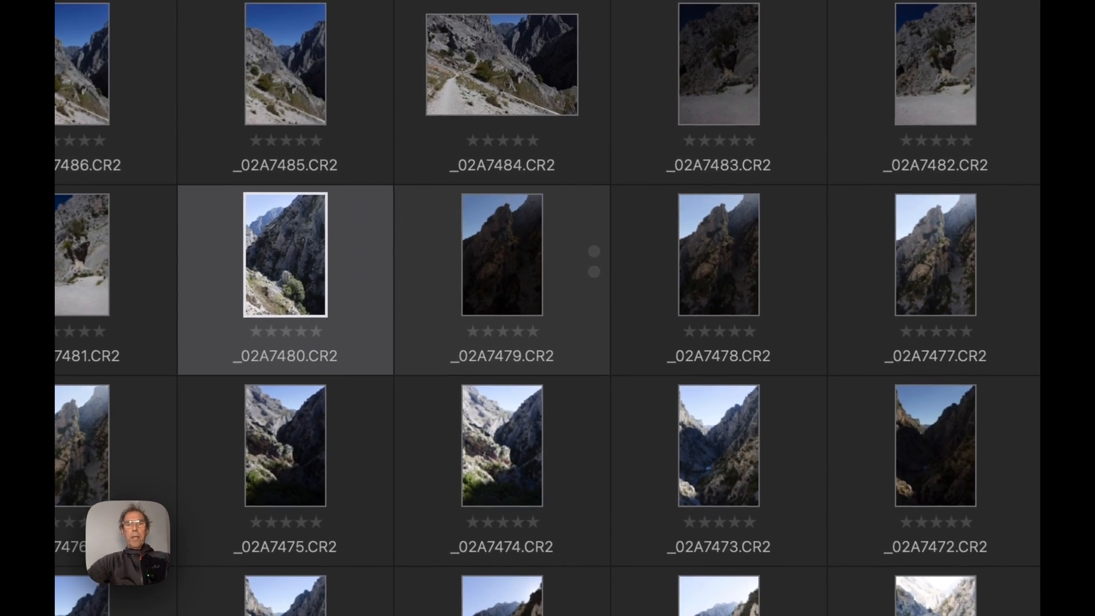
pyautogui.rightClick(538, 224)
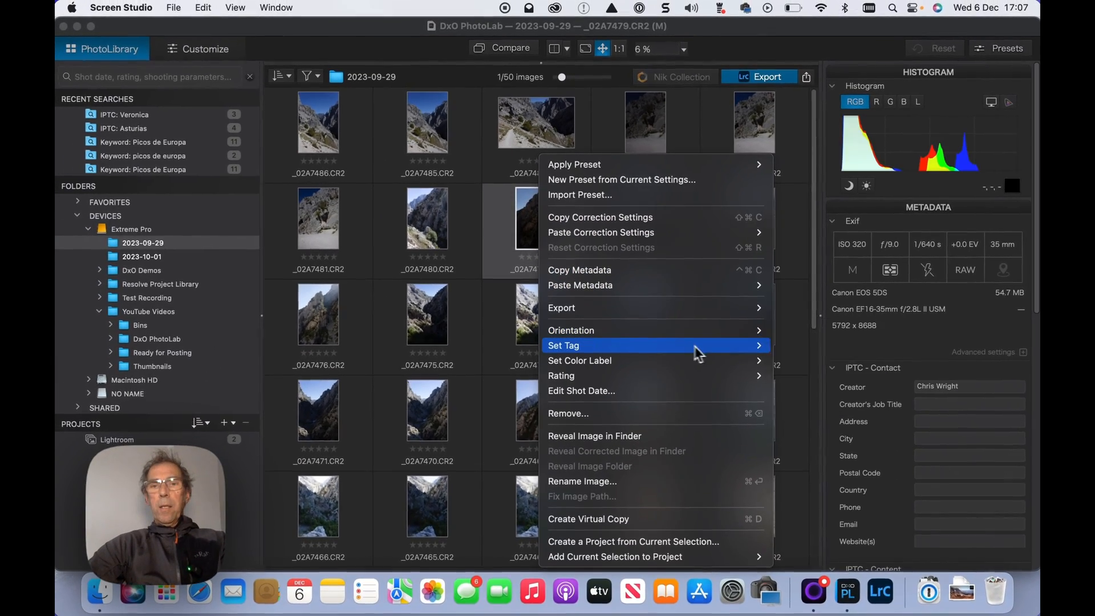
pyautogui.moveTo(730, 350)
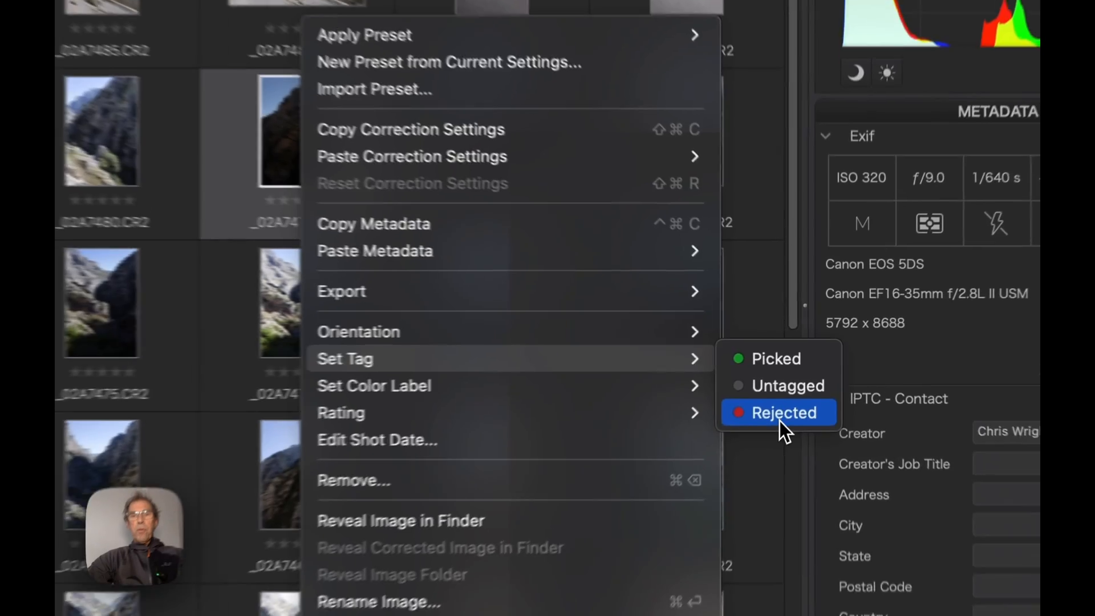
pyautogui.click(781, 421)
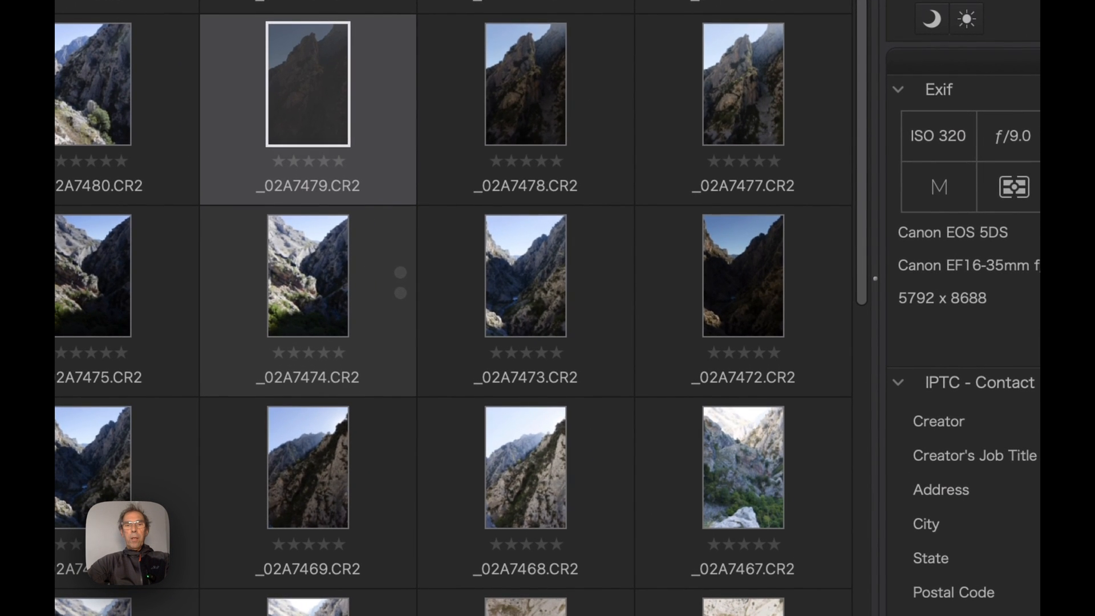
# - Tag image _02A7474.CR2 as Picked
pyautogui.rightClick(306, 278)
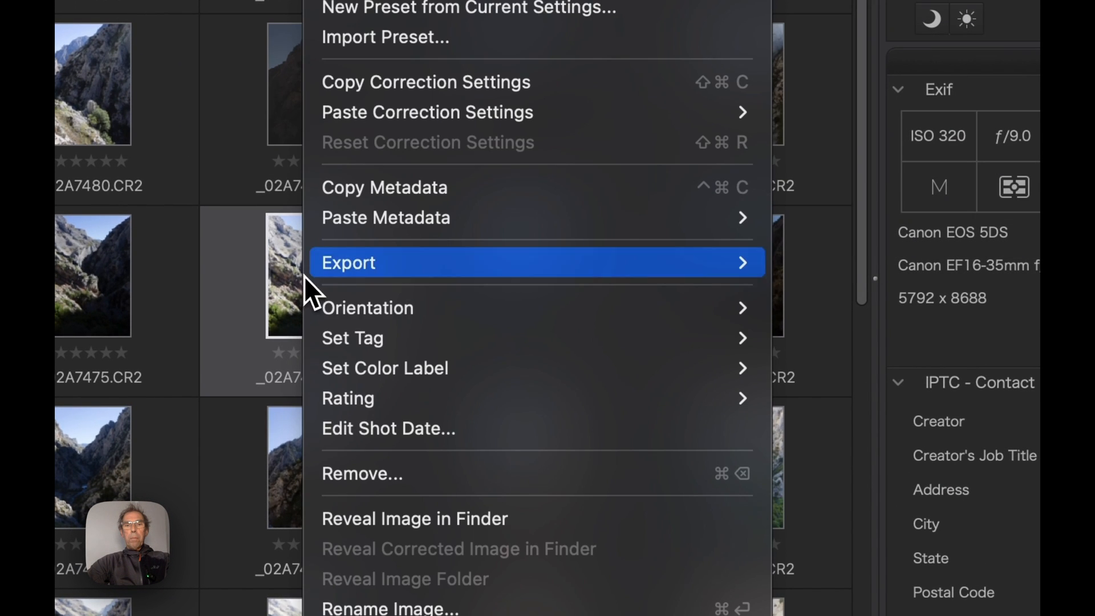
pyautogui.moveTo(562, 345)
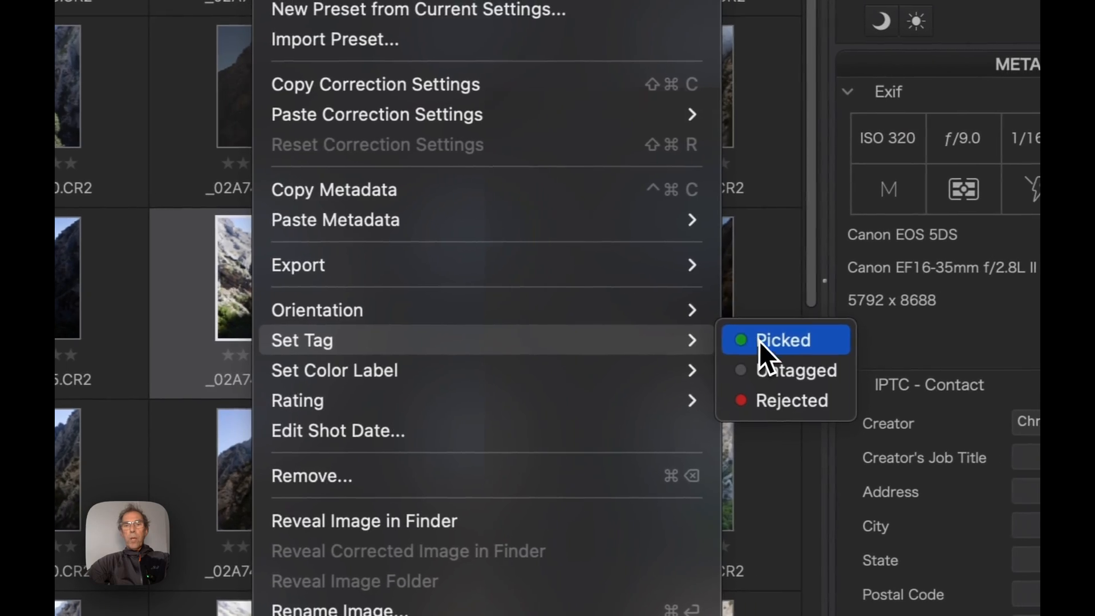
pyautogui.click(810, 339)
# - Tag image _02A7461.CR2, the shadowed cliff with the sunlit rock, as Picked
pyautogui.scroll(-3, 348, 308)
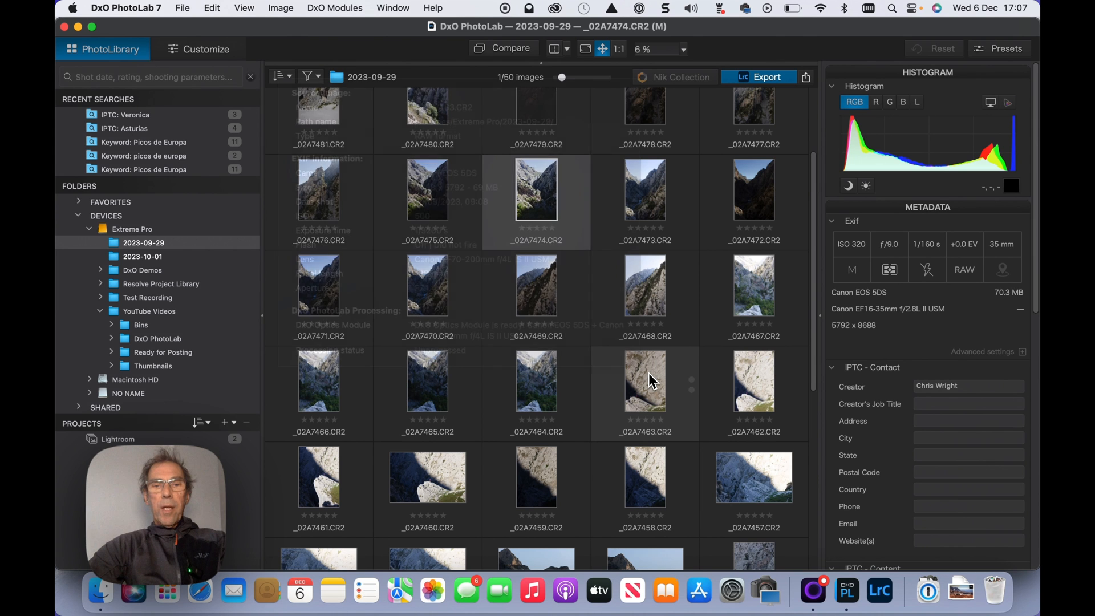
pyautogui.moveTo(654, 383)
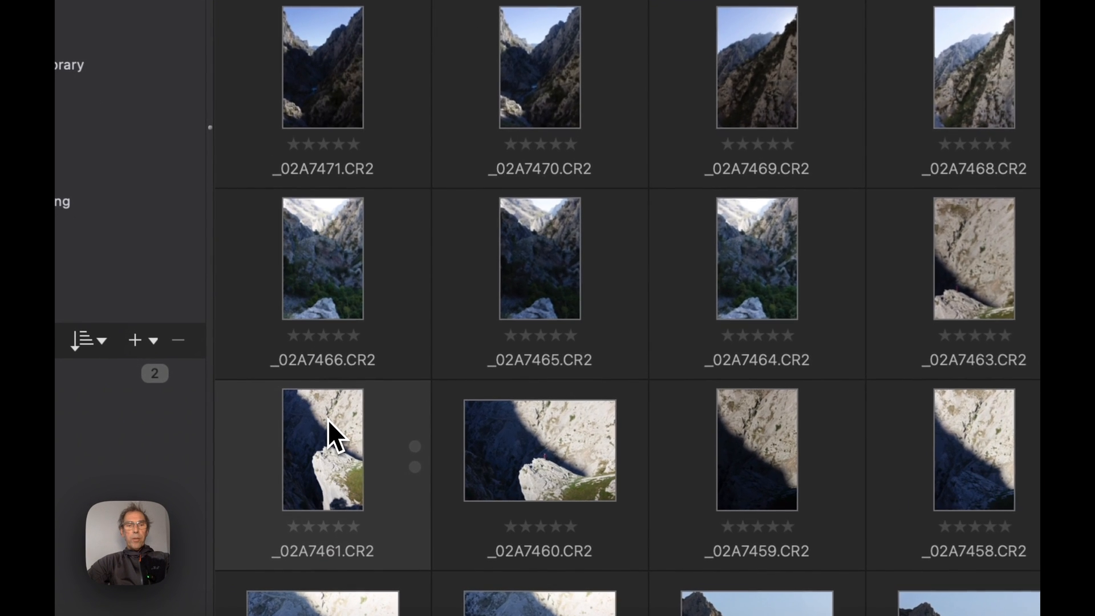
pyautogui.click(325, 427)
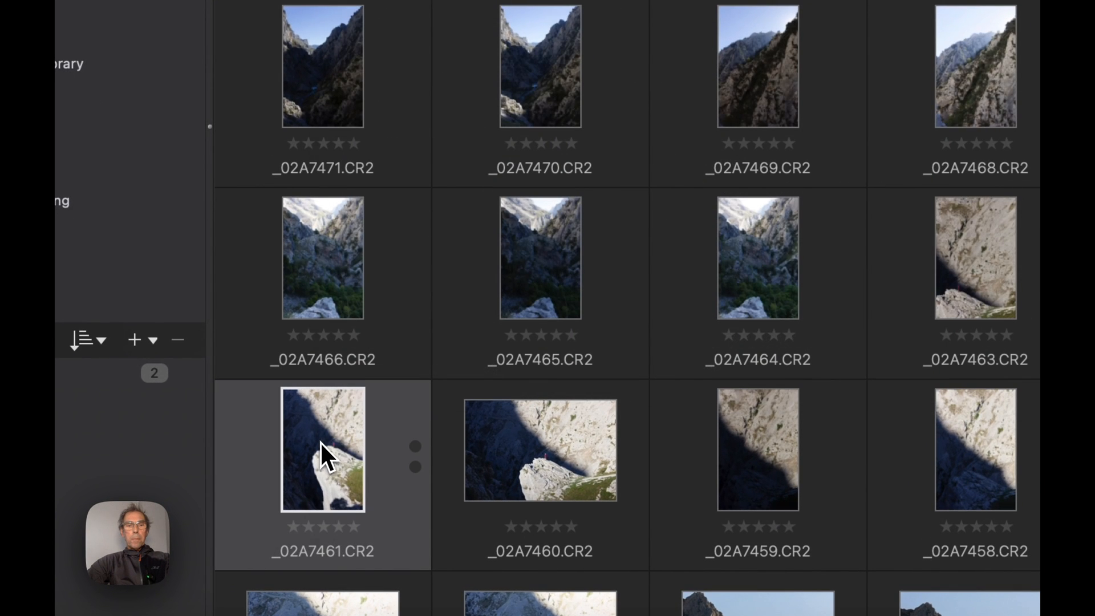
pyautogui.rightClick(320, 443)
pyautogui.moveTo(636, 186)
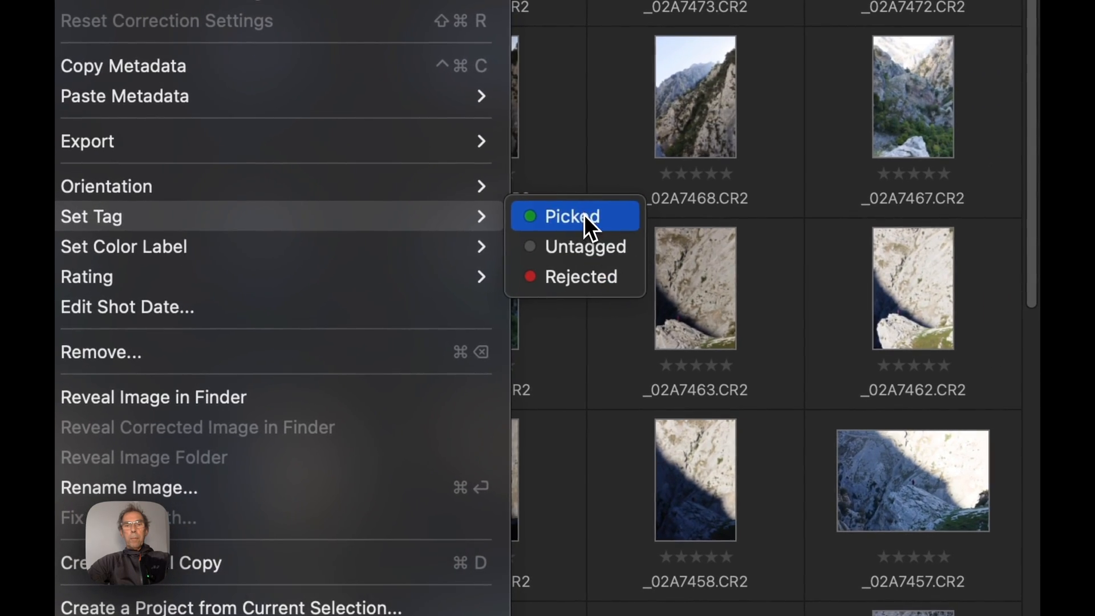
pyautogui.click(584, 215)
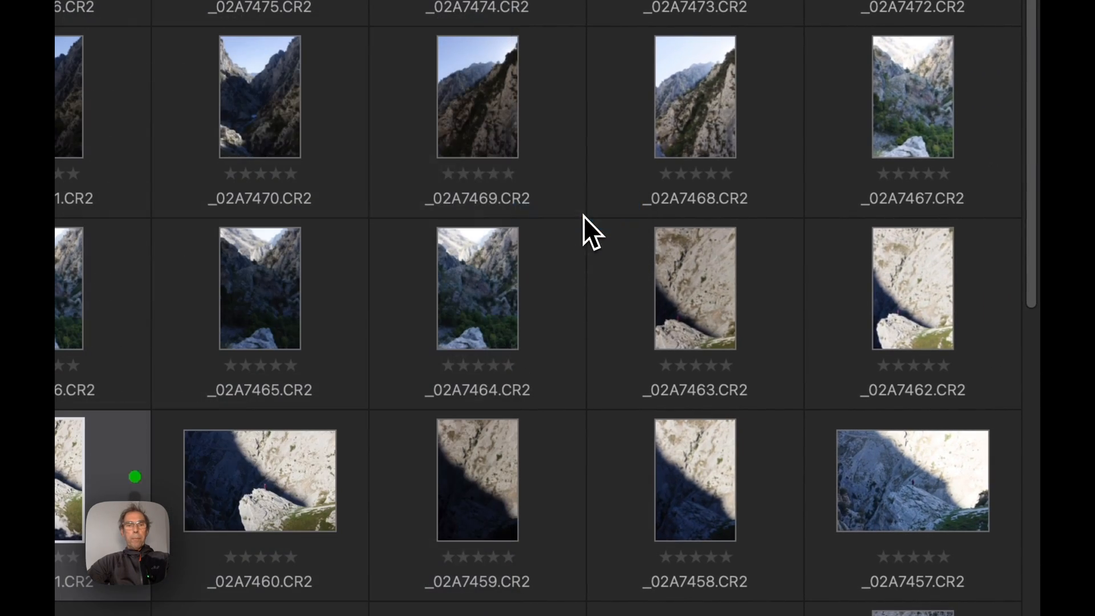
# - Tag image _02A7463.CR2 as Picked
pyautogui.scroll(-5, 553, 410)
pyautogui.scroll(-3, 554, 410)
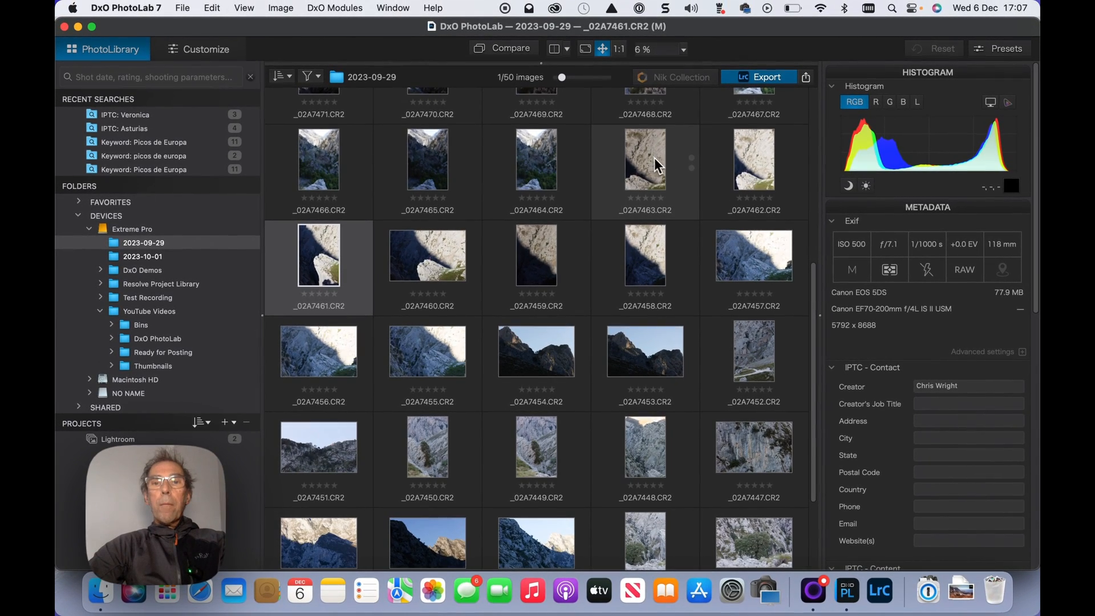
pyautogui.moveTo(652, 164)
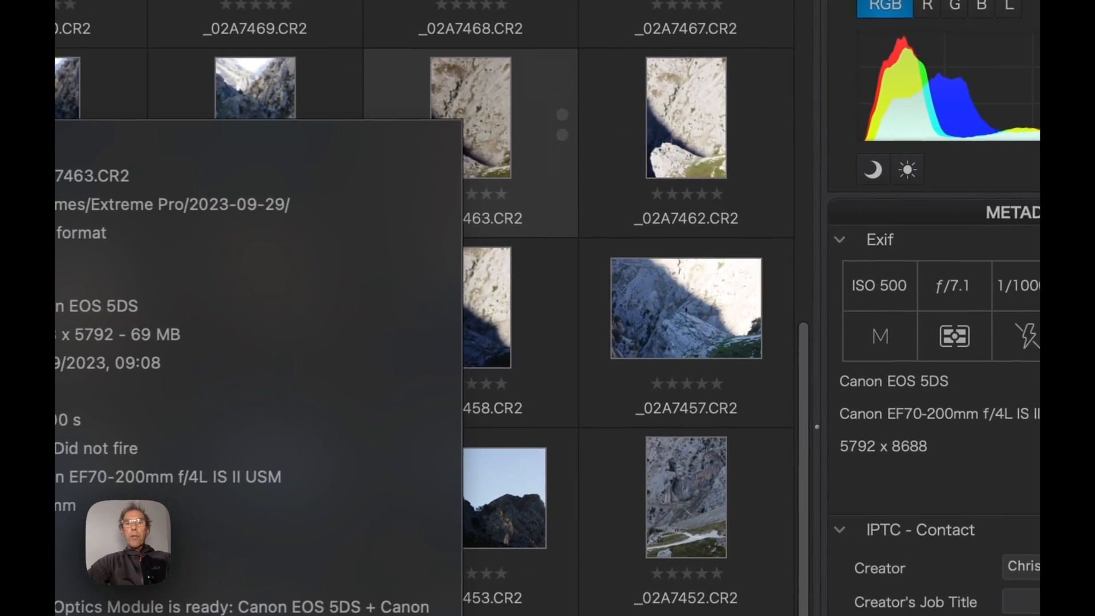
pyautogui.rightClick(648, 153)
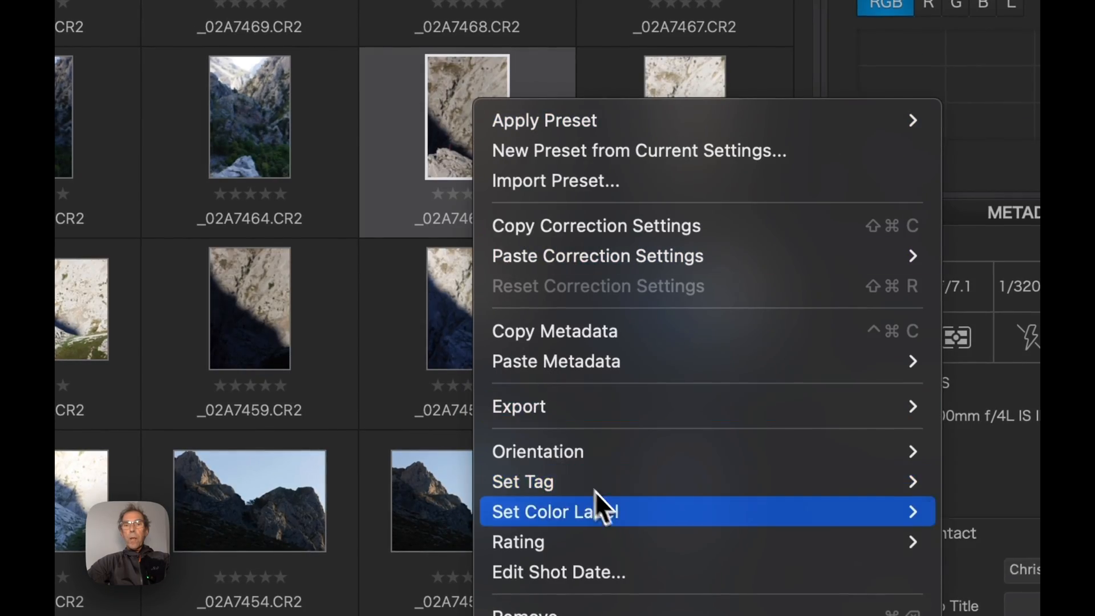
pyautogui.moveTo(624, 511)
pyautogui.moveTo(736, 377)
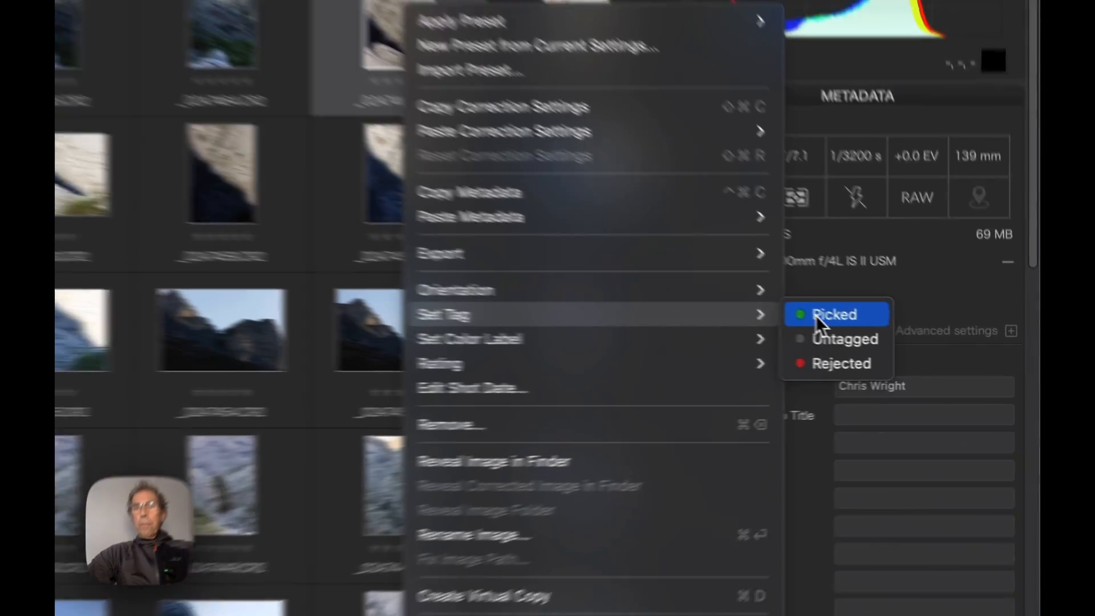
pyautogui.click(907, 341)
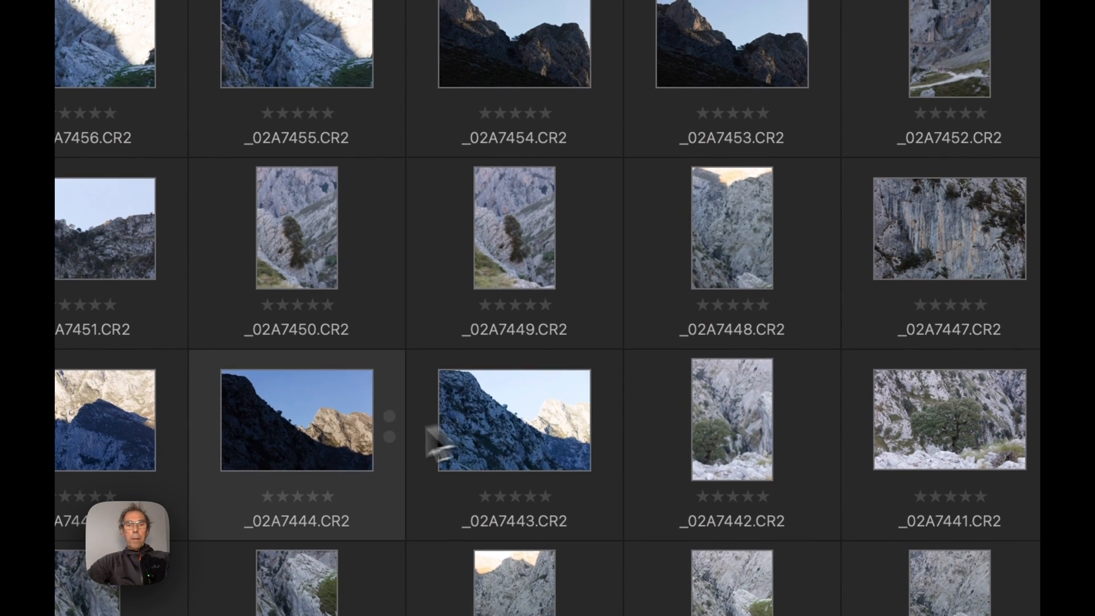
# - Tag the landscape-format mountain image _02A7444.CR2 as Picked
pyautogui.rightClick(306, 402)
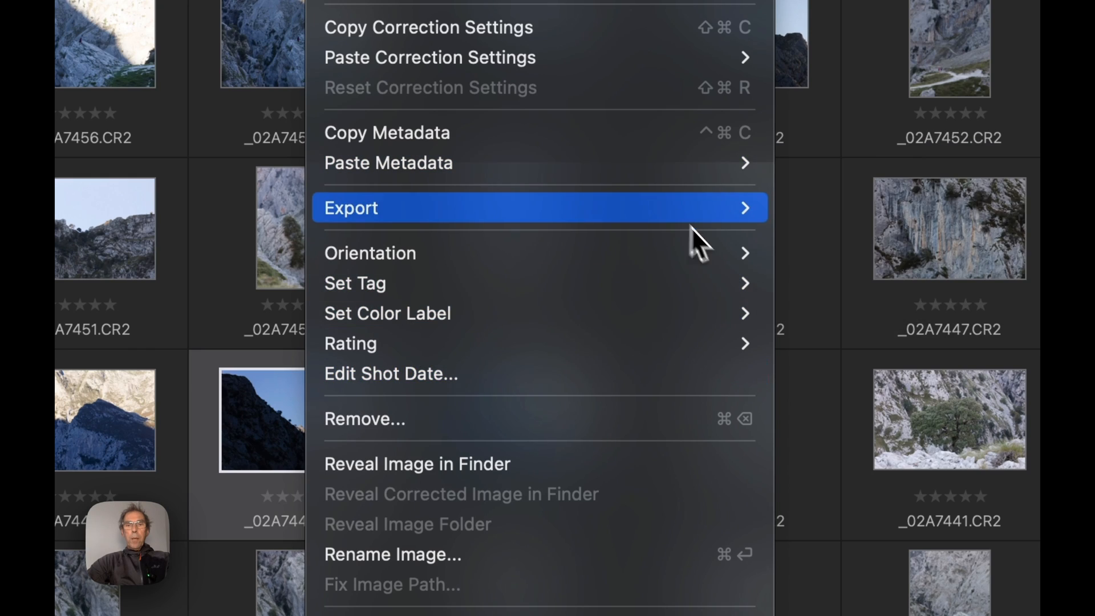
pyautogui.moveTo(753, 292)
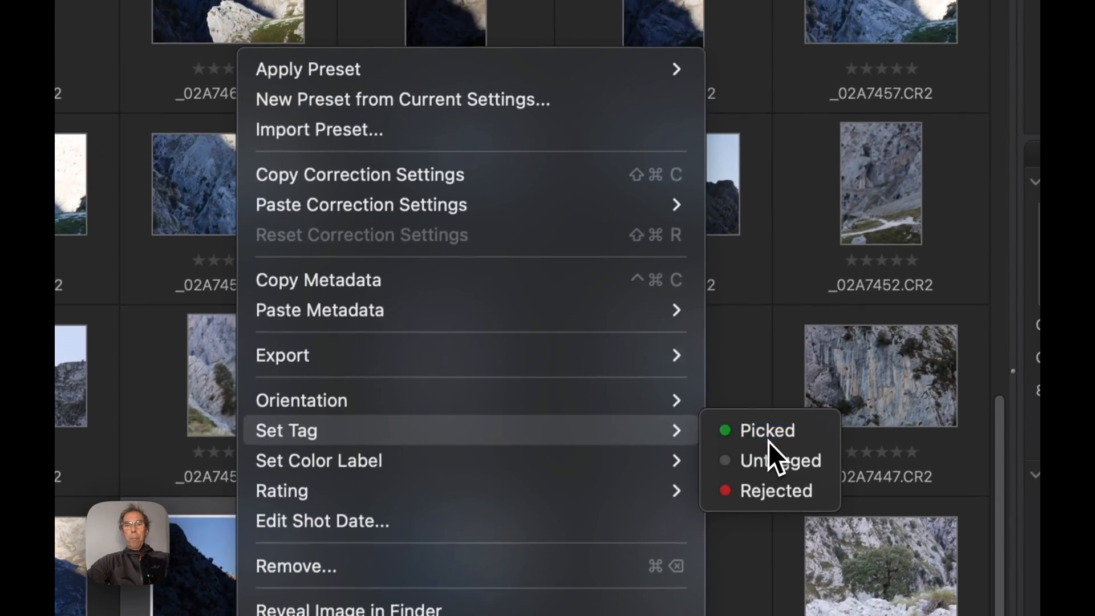
pyautogui.click(769, 442)
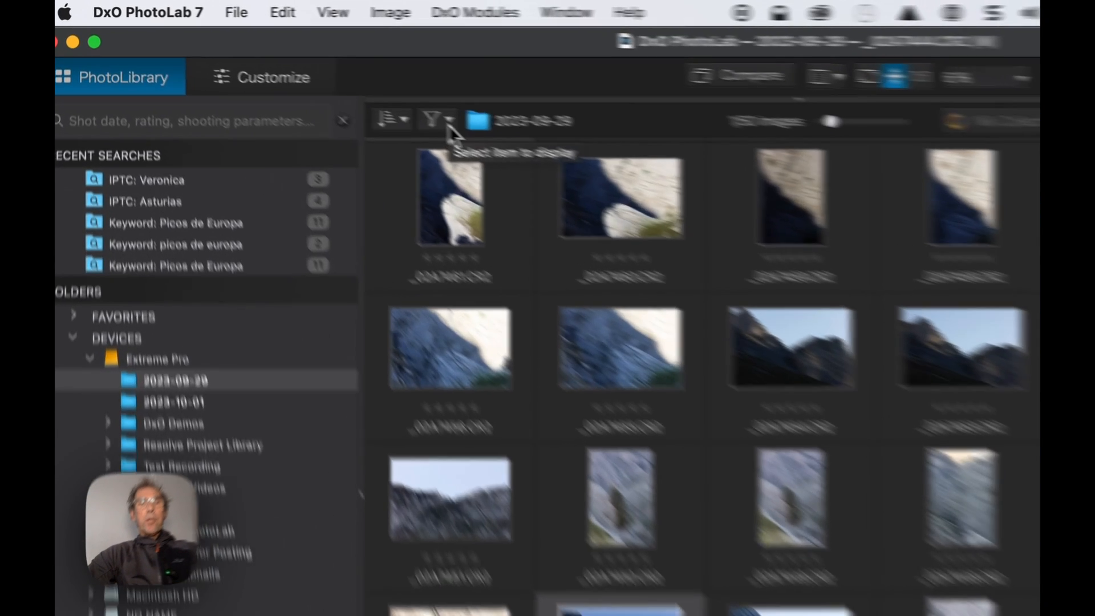
# - Filter the 2023-09-29 folder to display only Picked Images
pyautogui.click(318, 79)
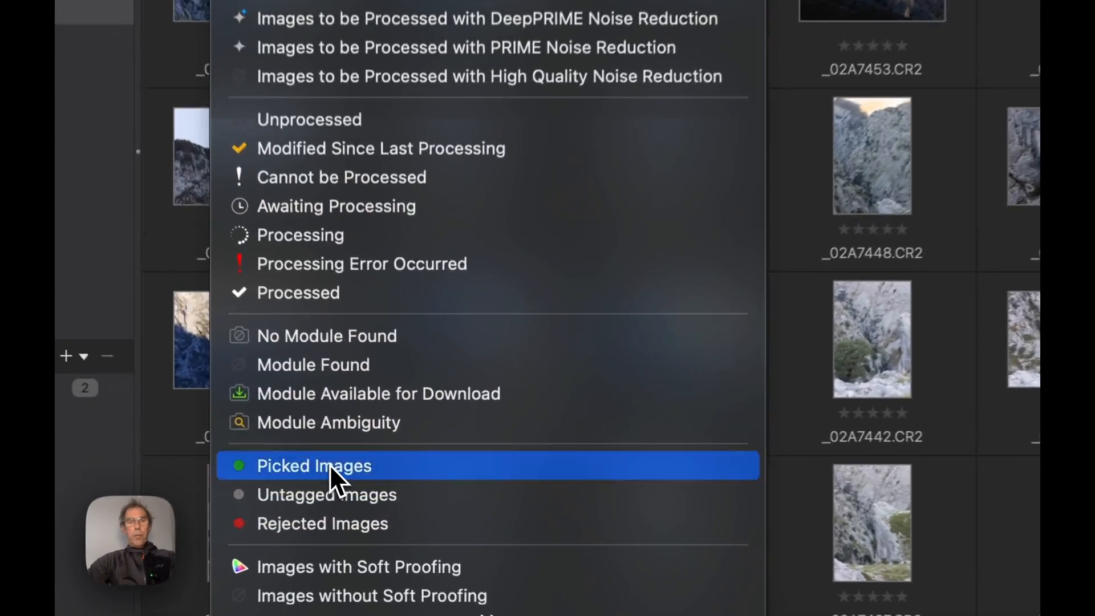
pyautogui.click(360, 479)
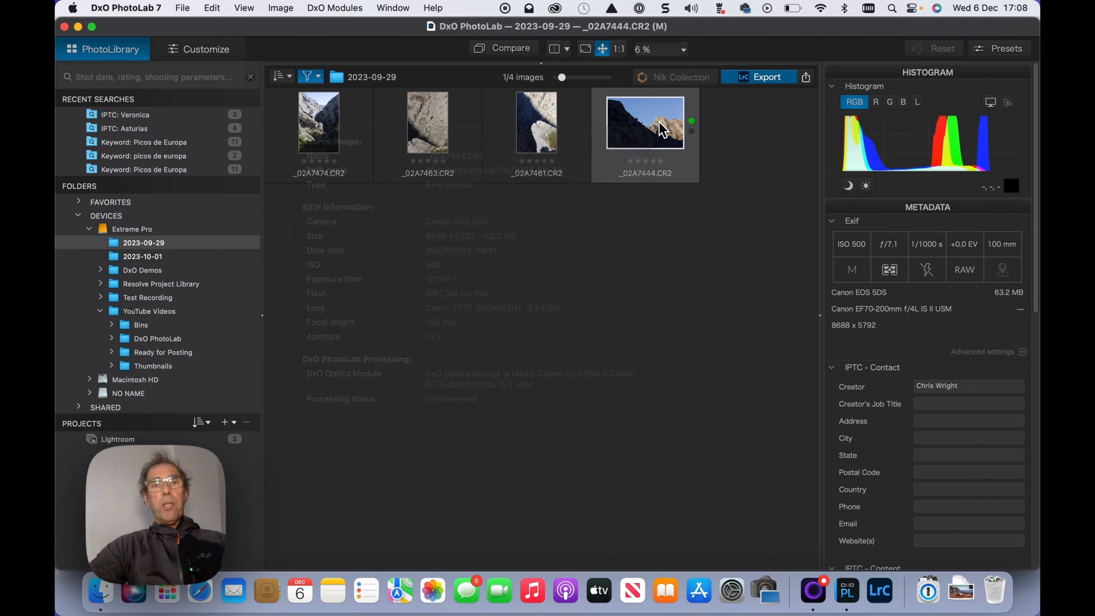
# - Set the color label of image _02A7444.CR2 to Green
pyautogui.moveTo(662, 129)
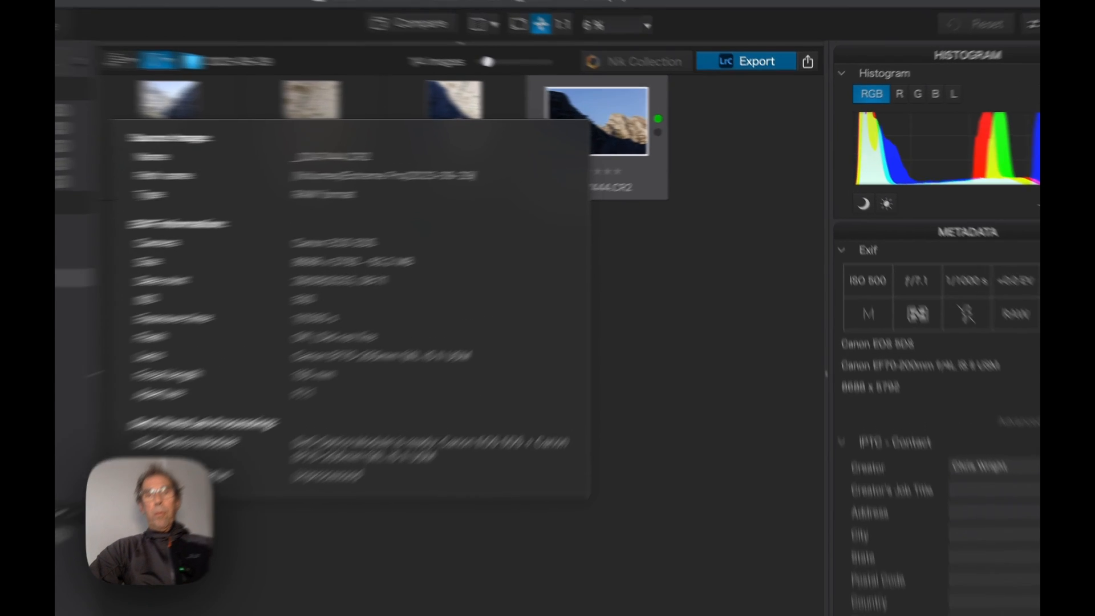
pyautogui.rightClick(647, 115)
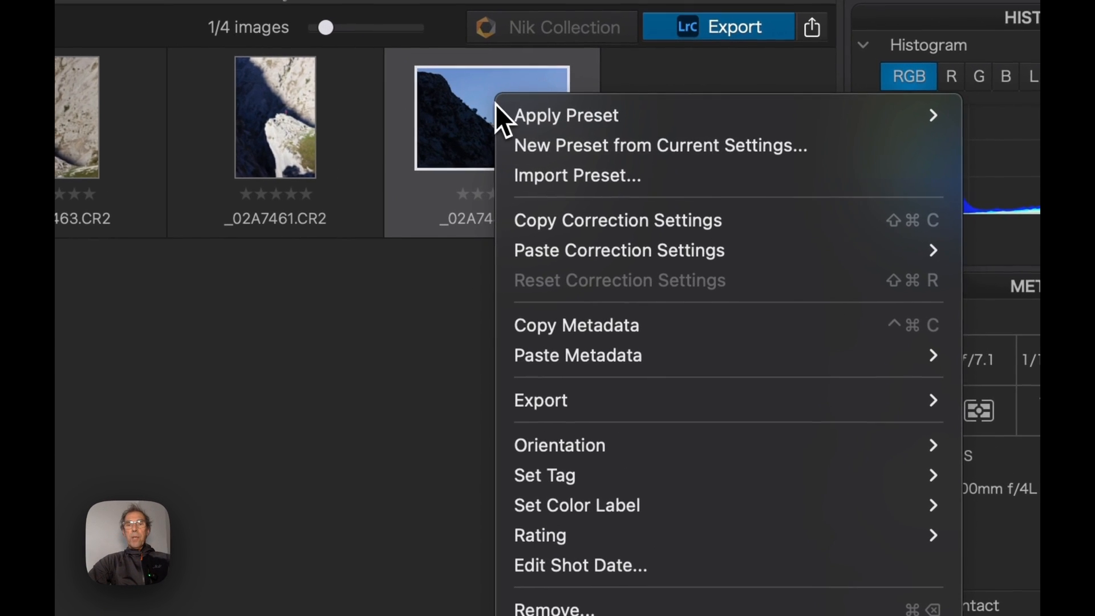
pyautogui.moveTo(601, 511)
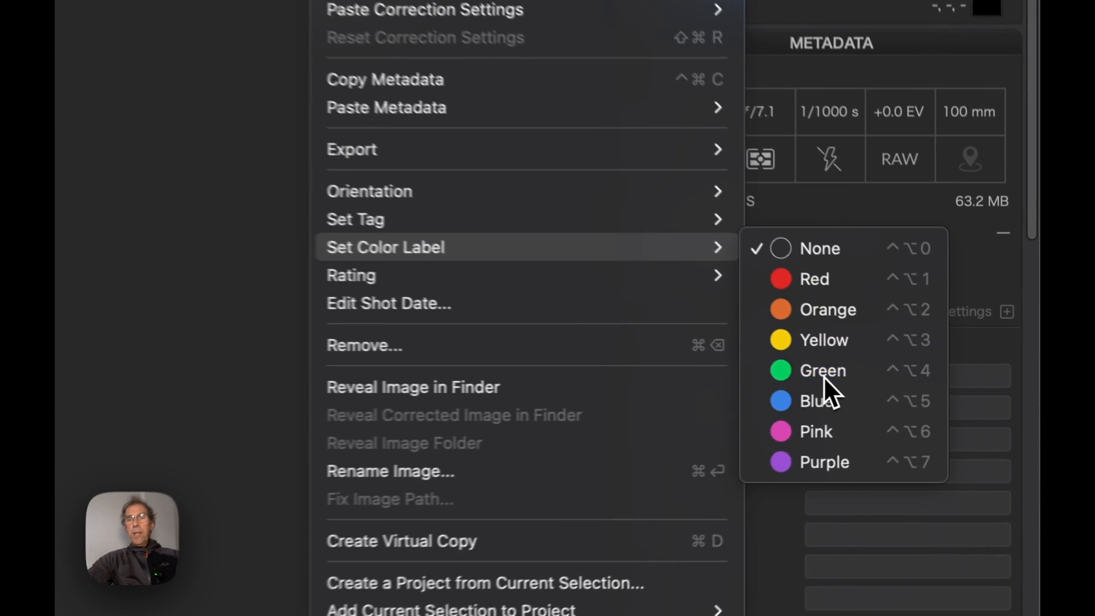
pyautogui.click(917, 383)
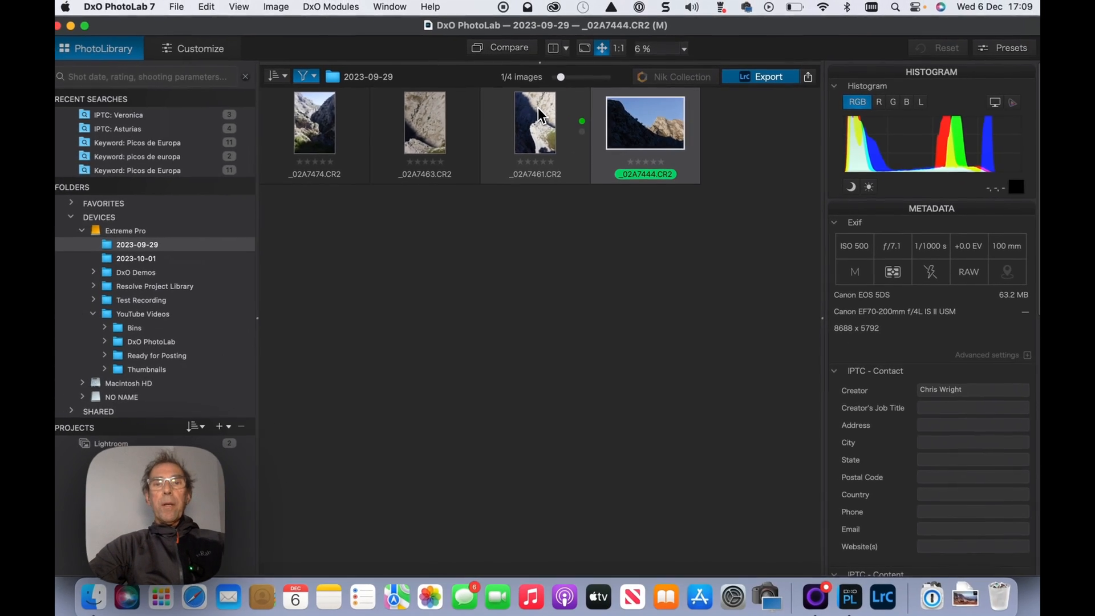
# - Select image _02A7461.CR2 and expand the viewer above the thumbnails to inspect it at a larger size
pyautogui.moveTo(539, 107)
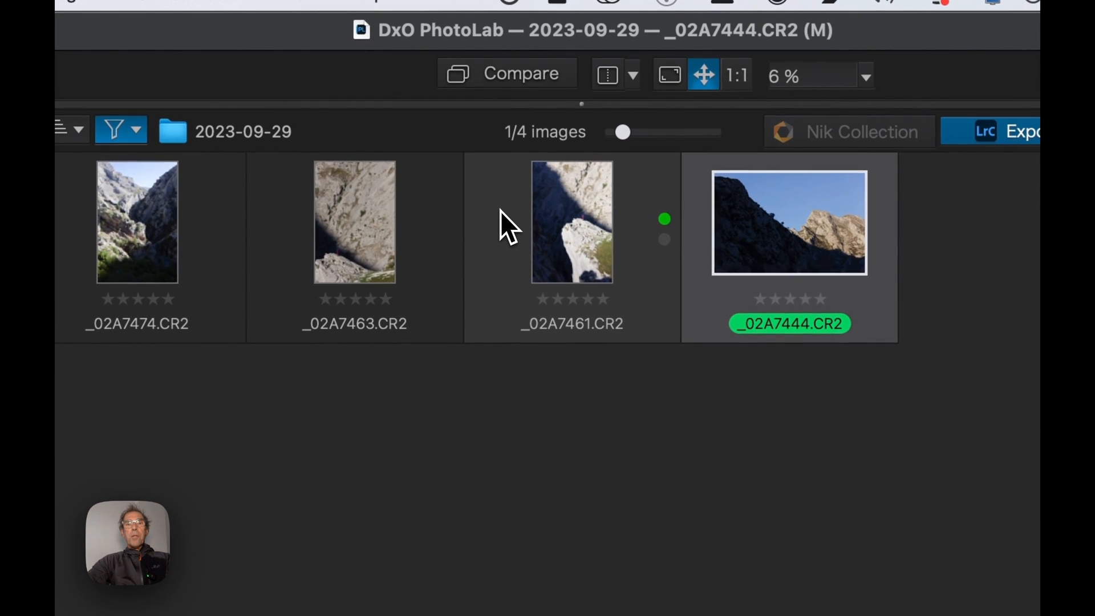
pyautogui.click(503, 126)
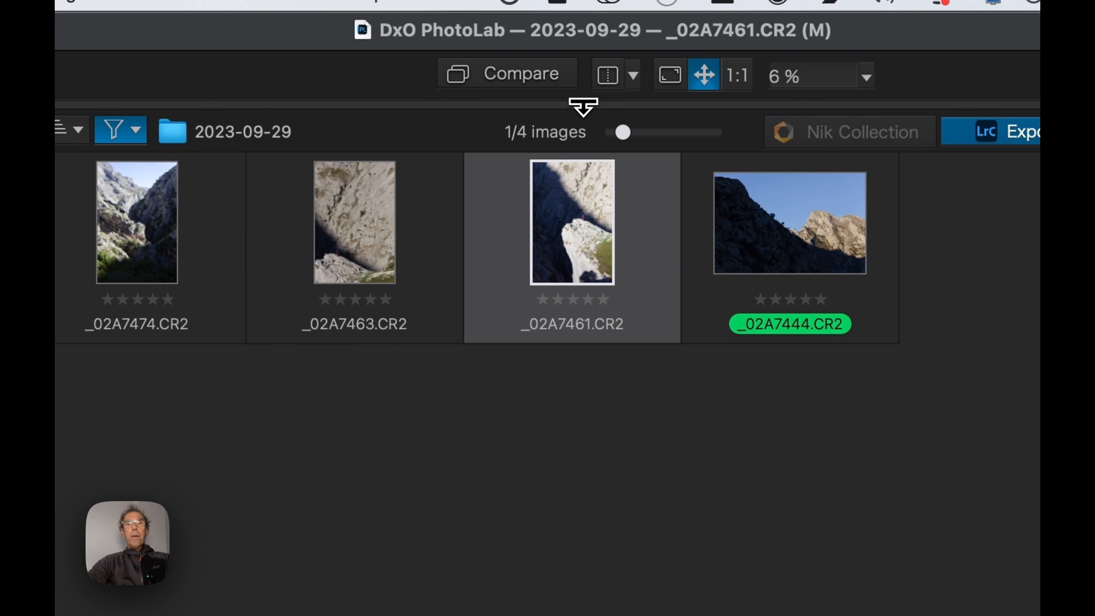
pyautogui.moveTo(582, 105); pyautogui.dragTo(570, 615)
# - Set the color label of image _02A7461.CR2 to Green and collapse the large preview
pyautogui.moveTo(558, 203)
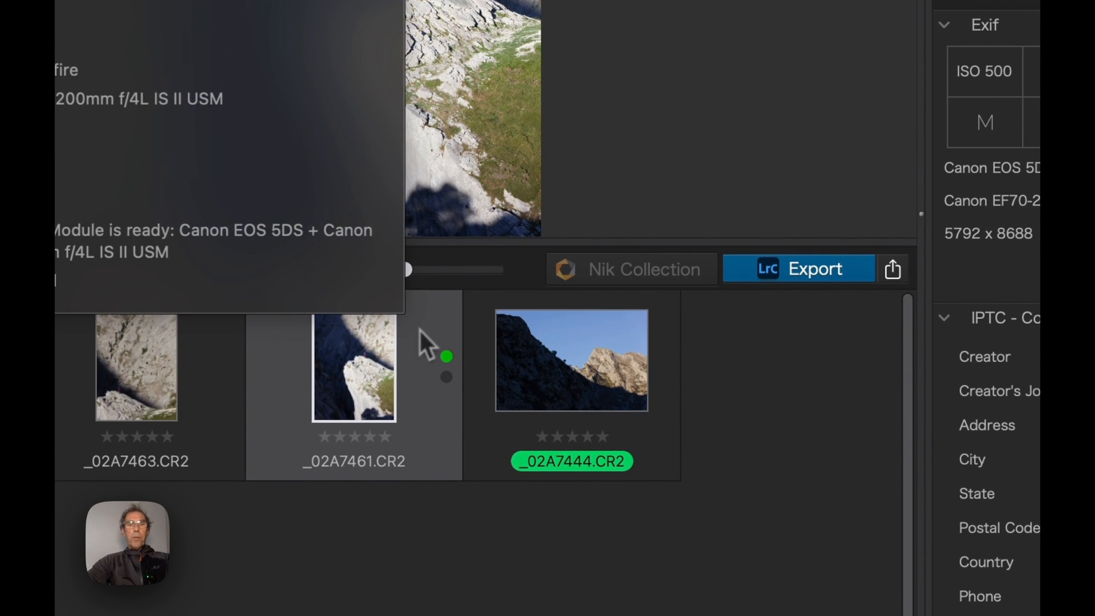
pyautogui.rightClick(378, 354)
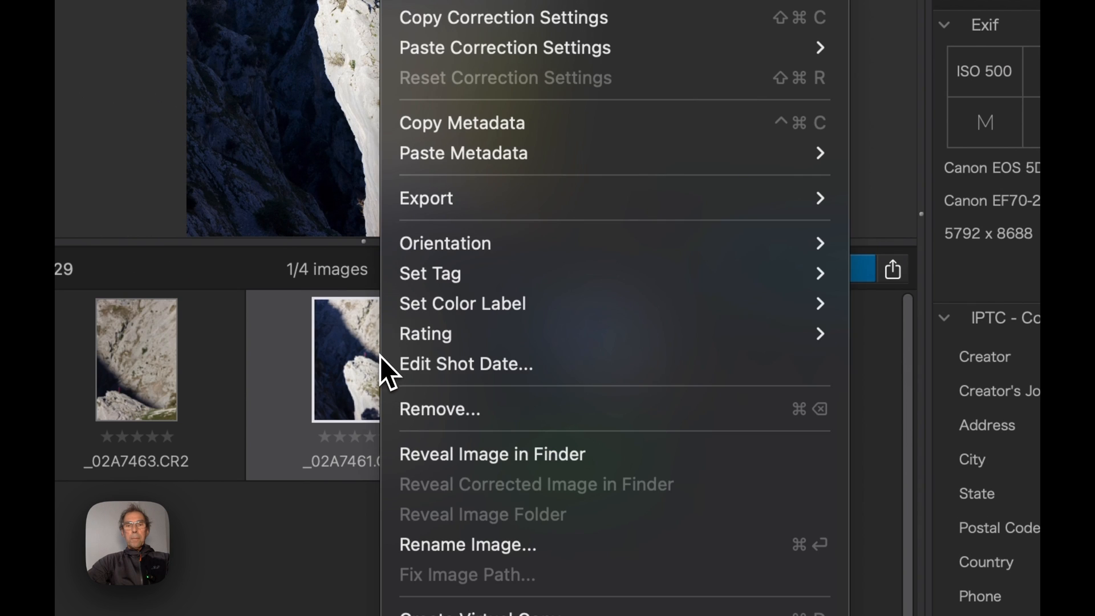
pyautogui.moveTo(564, 313)
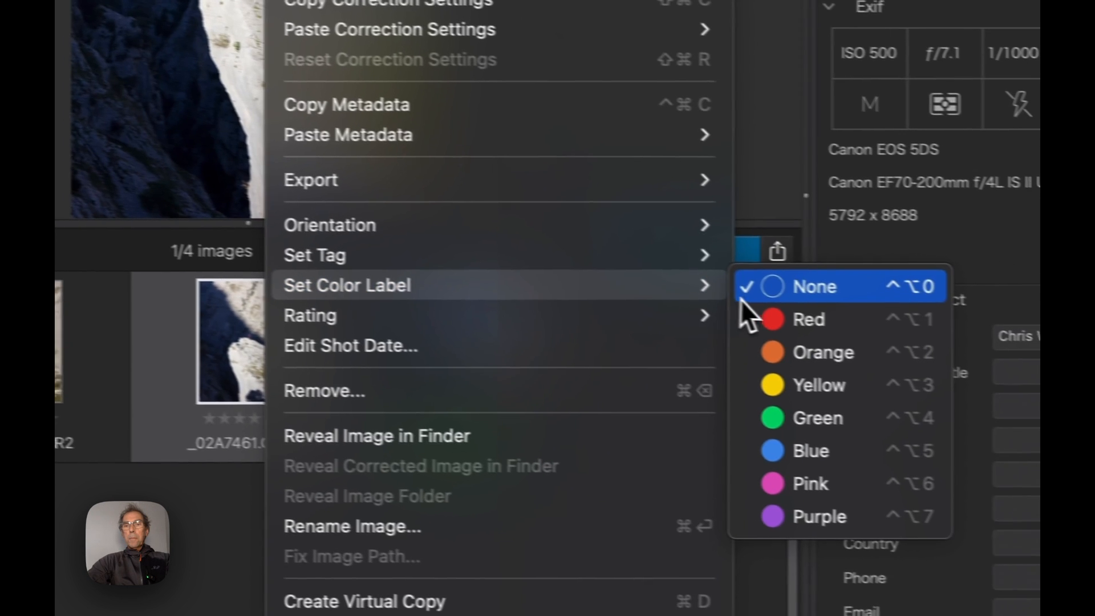
pyautogui.click(785, 415)
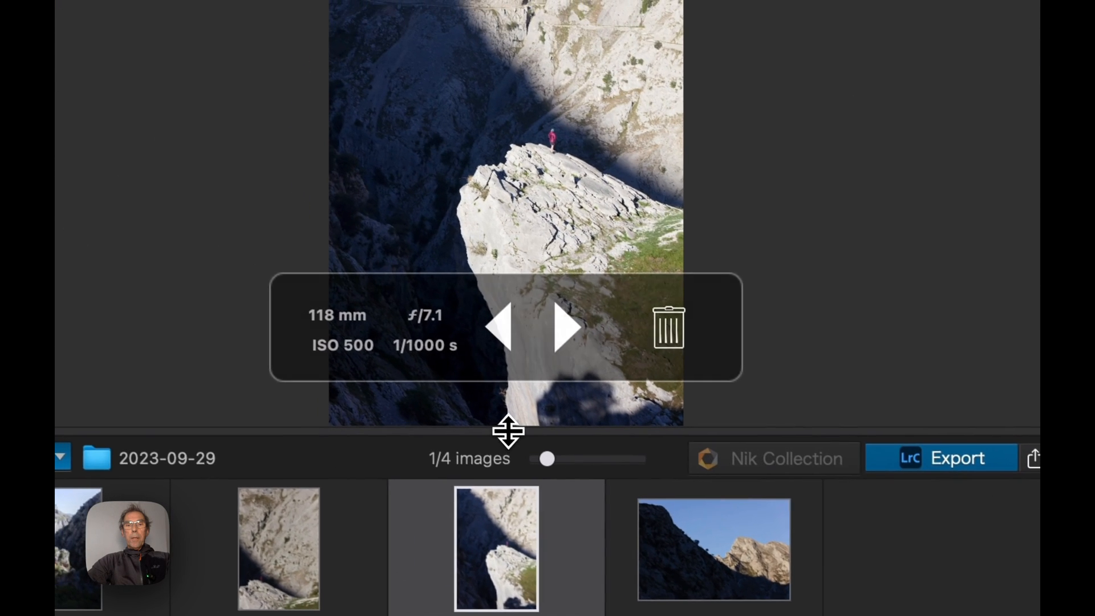
pyautogui.moveTo(508, 432); pyautogui.dragTo(542, 91)
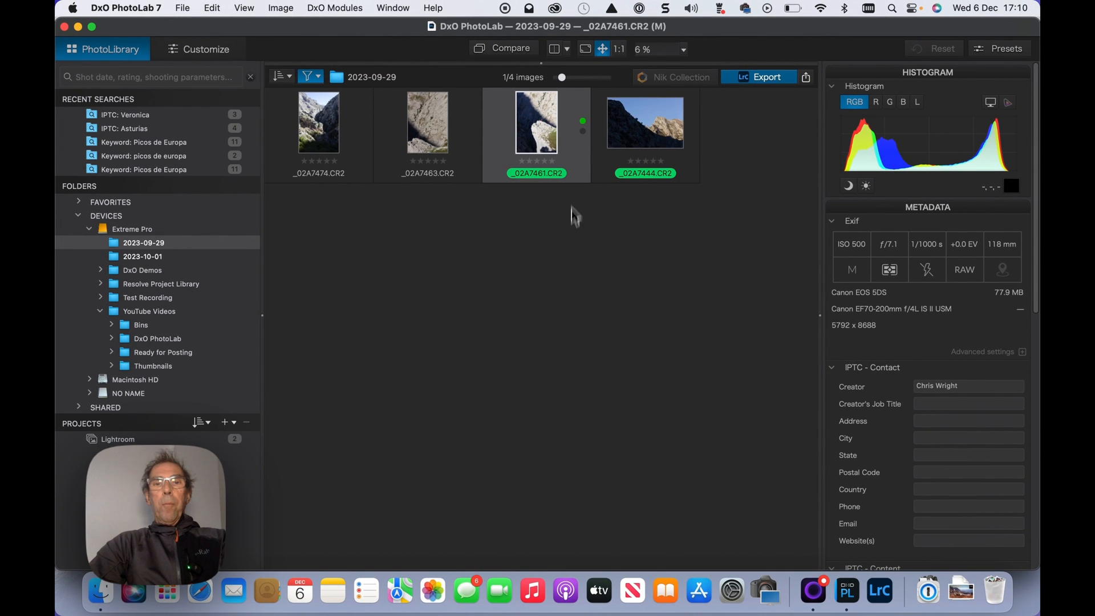
# - Give image _02A7461.CR2 a rating of 5 stars
pyautogui.rightClick(545, 109)
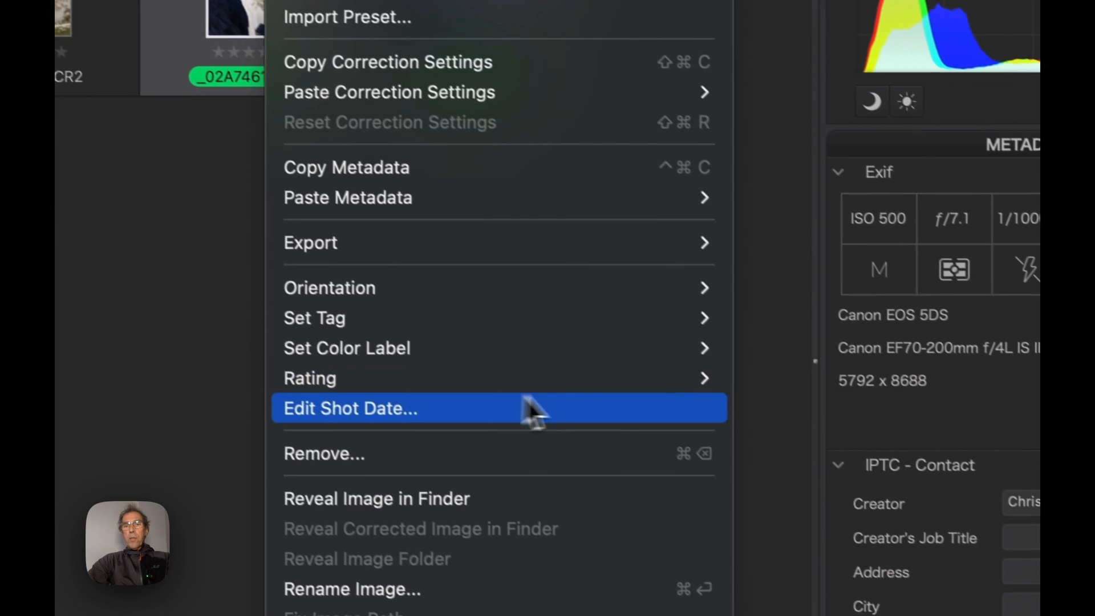
pyautogui.moveTo(656, 380)
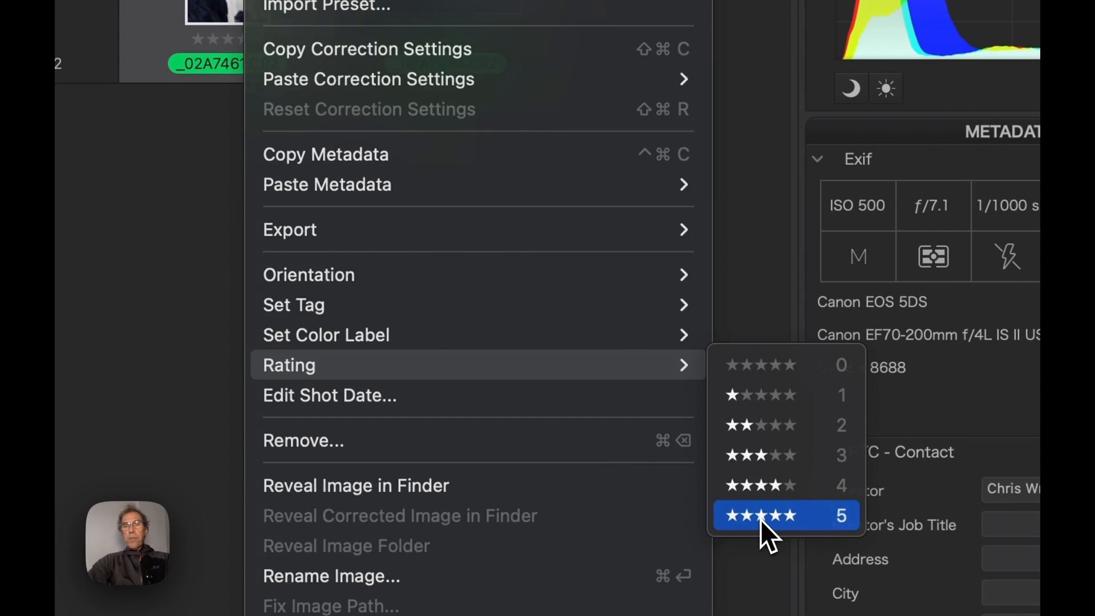
pyautogui.click(762, 517)
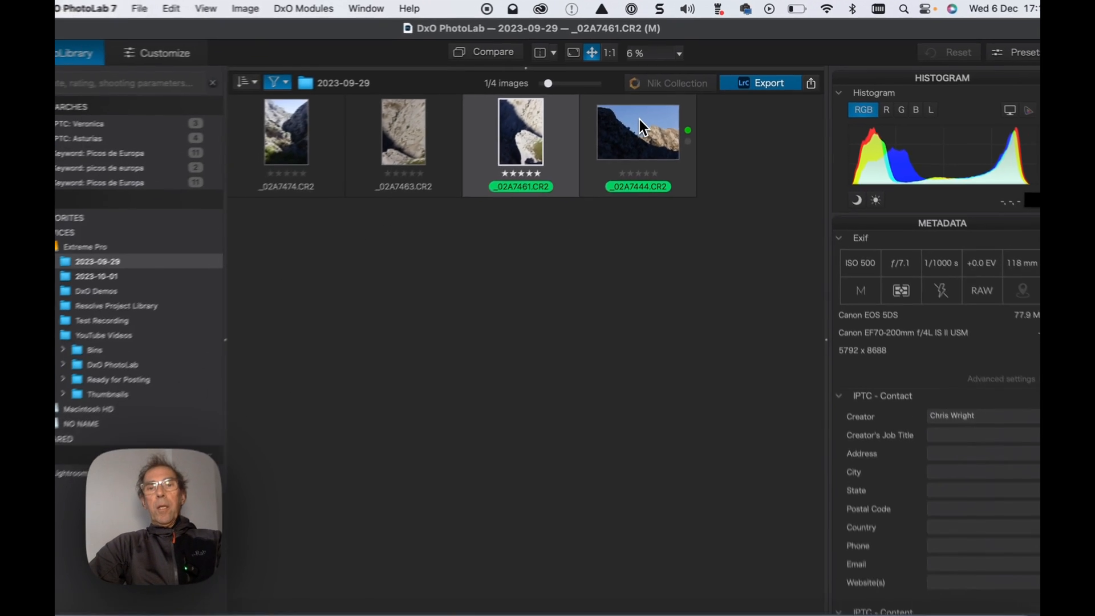
# - Give image _02A7444.CR2 a rating of 5 stars
pyautogui.moveTo(523, 134)
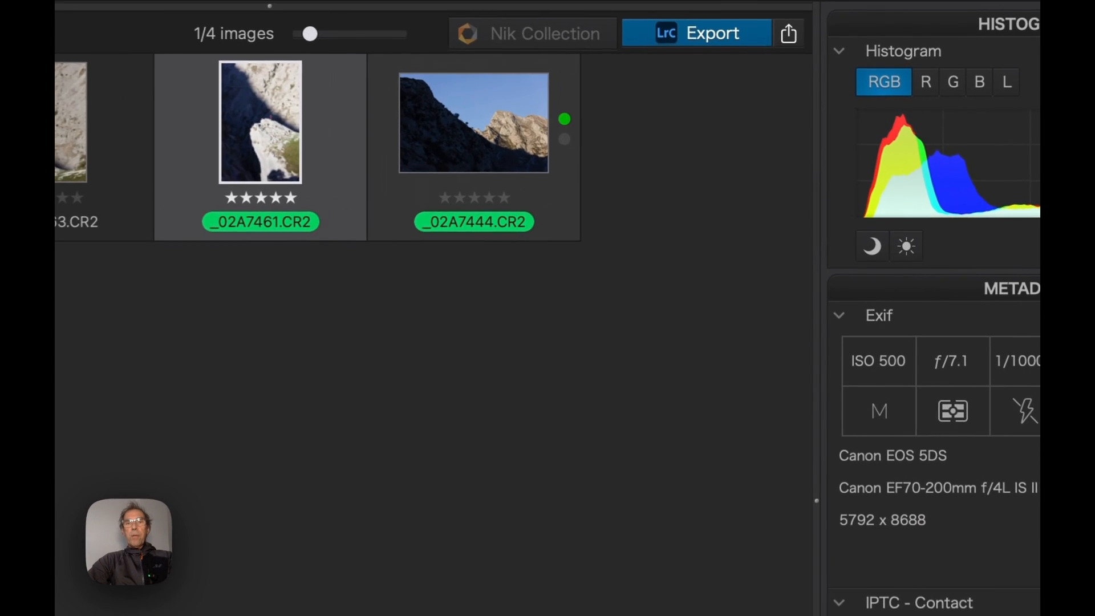
pyautogui.click(645, 123)
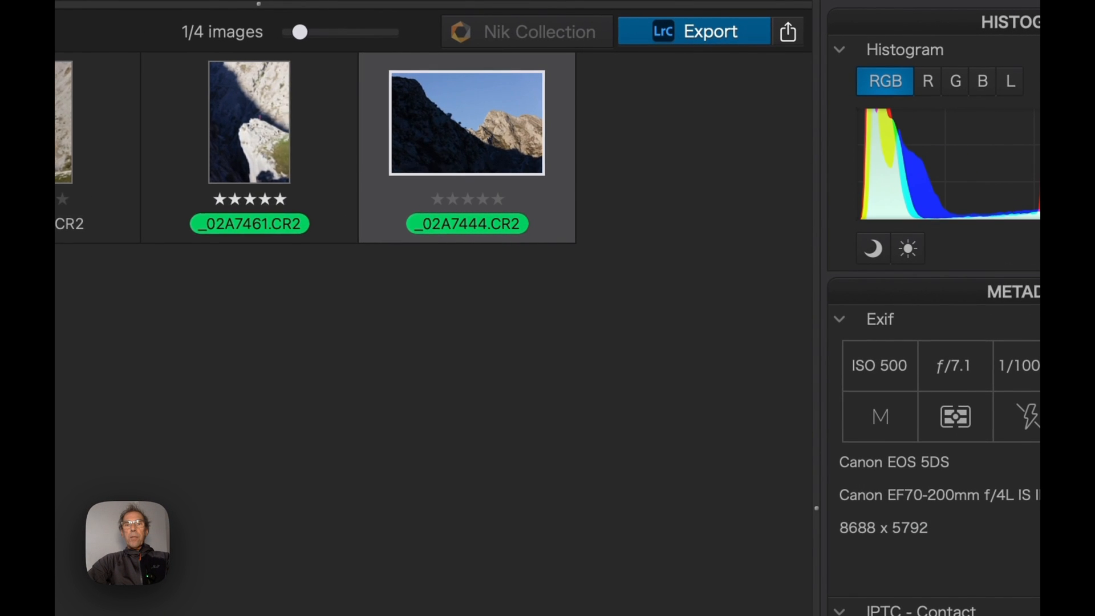
pyautogui.rightClick(466, 101)
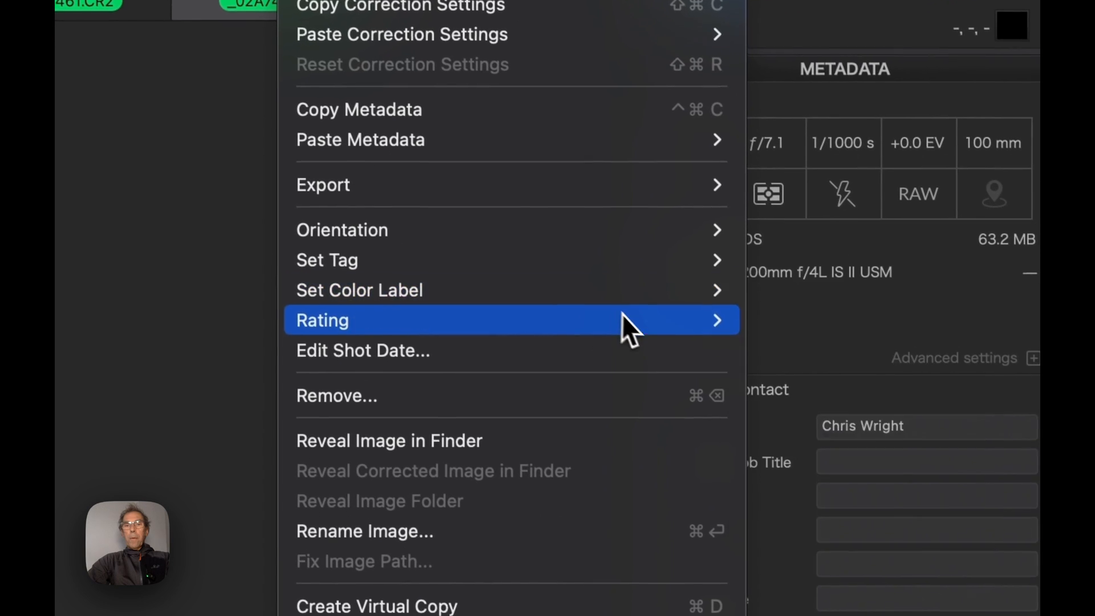
pyautogui.moveTo(656, 321)
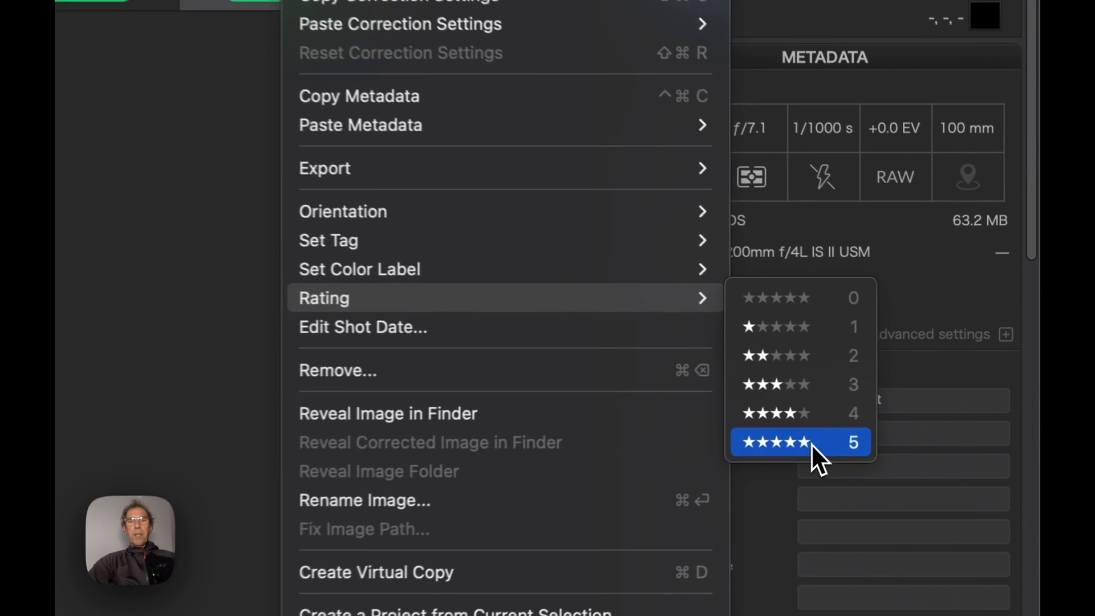
pyautogui.click(811, 444)
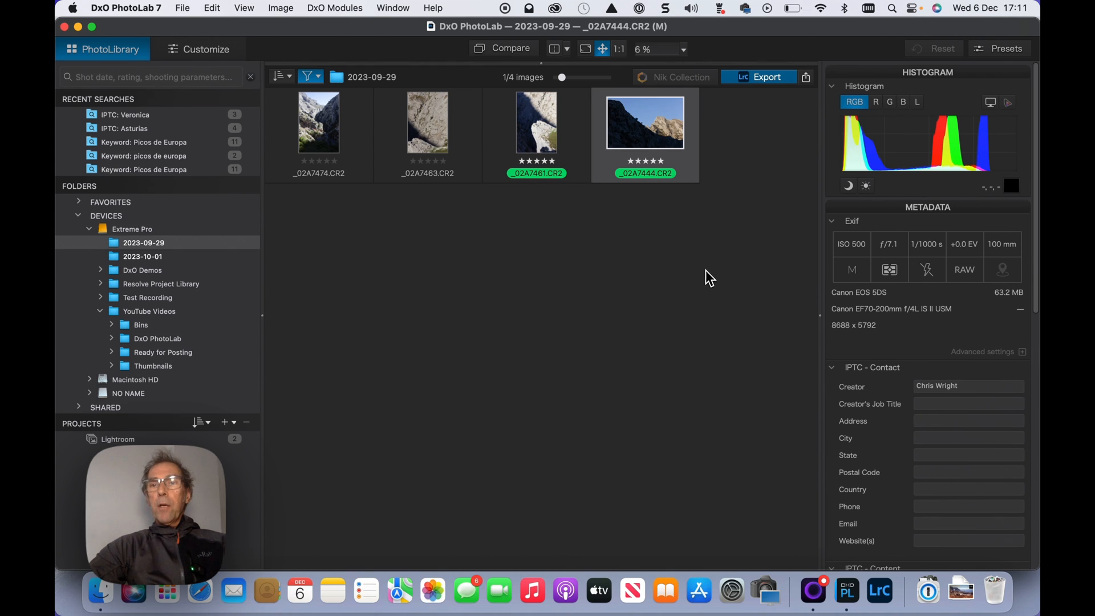
# - Enter the photographer's website address in the IPTC contact metadata of image _02A7444.CR2
pyautogui.scroll(-3, 926, 209)
pyautogui.scroll(-3, 925, 203)
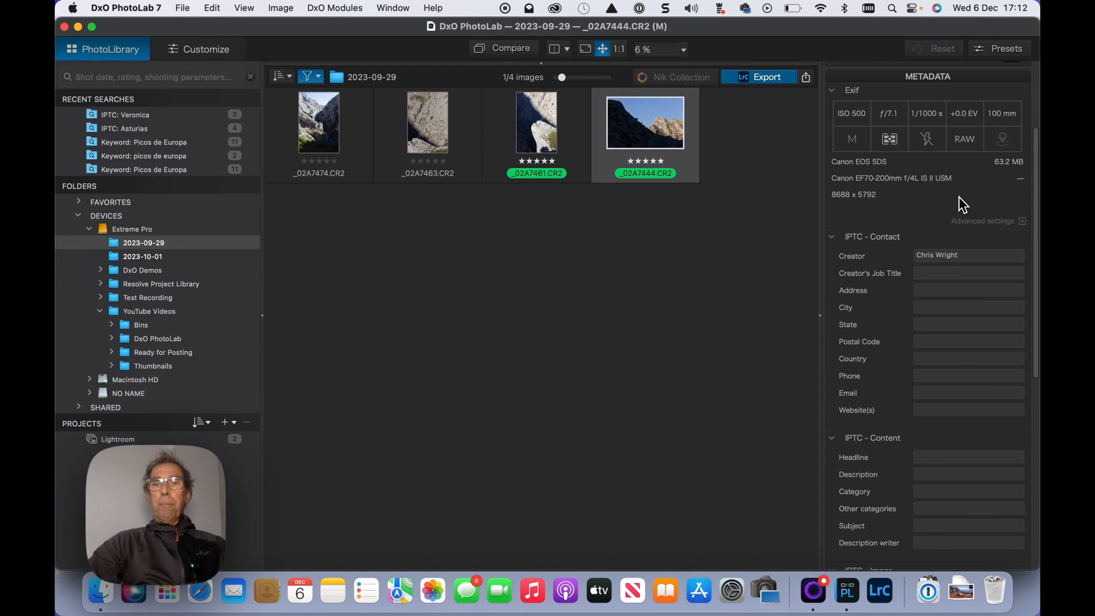
pyautogui.scroll(-1, 963, 204)
pyautogui.scroll(-5, 960, 196)
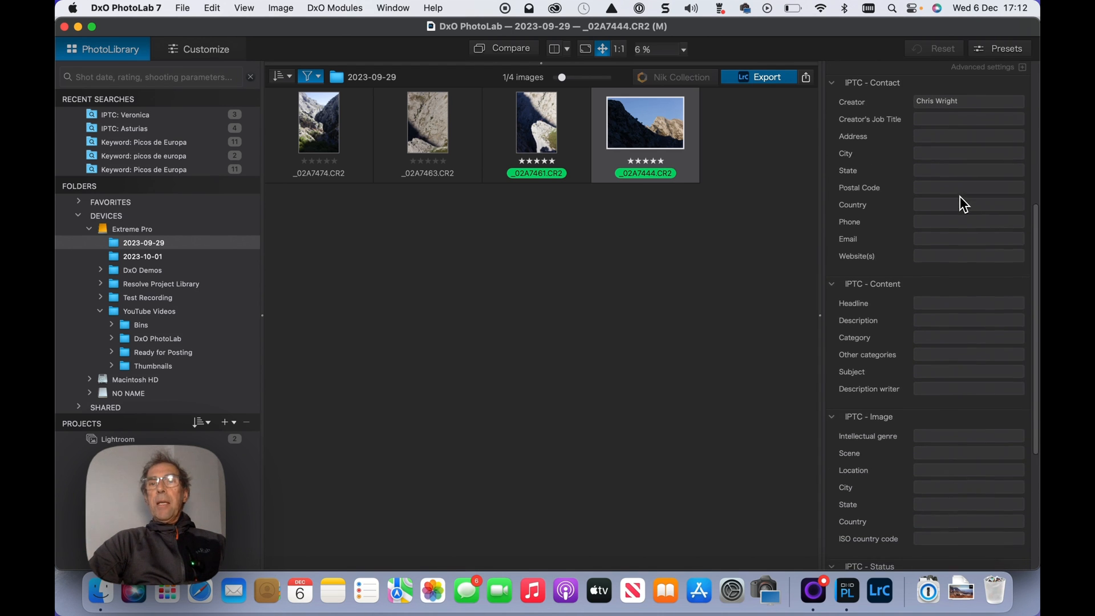
pyautogui.scroll(-1, 960, 196)
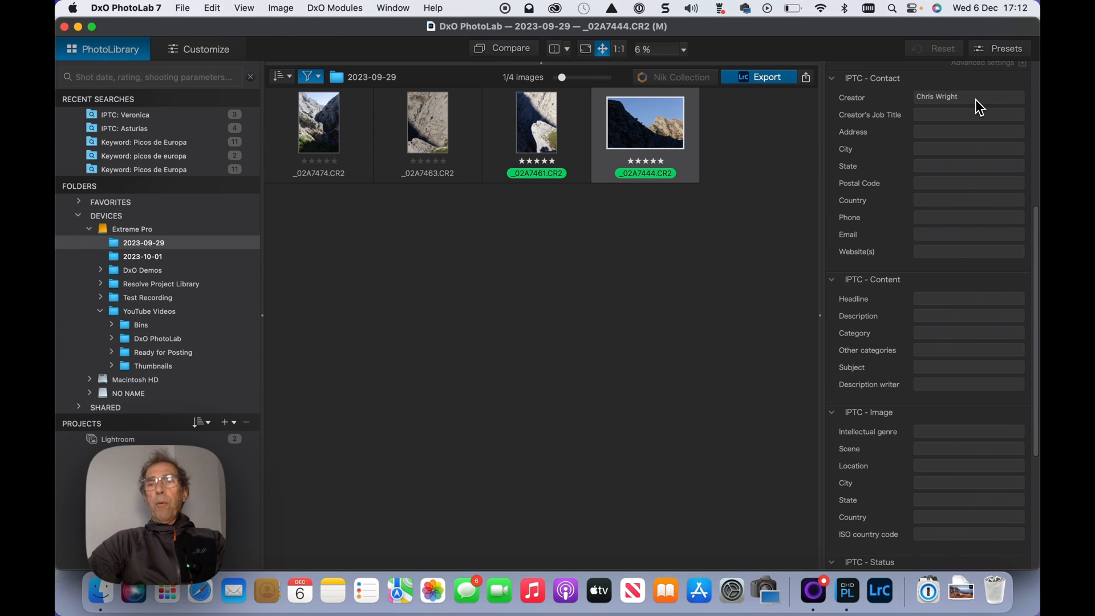
pyautogui.click(932, 252)
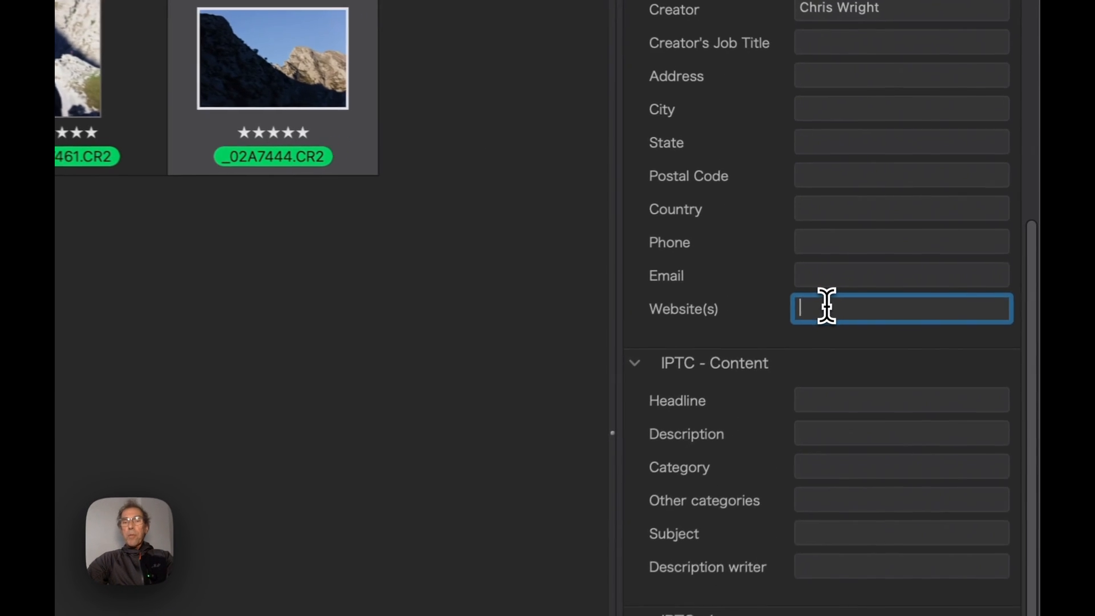
pyautogui.write('http')
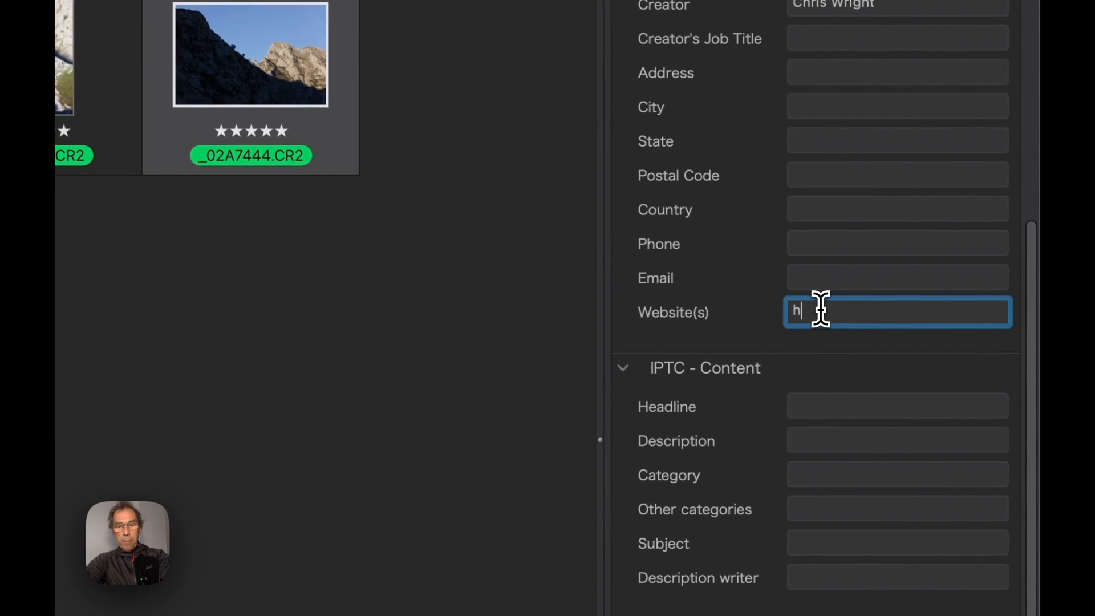
pyautogui.write('s://')
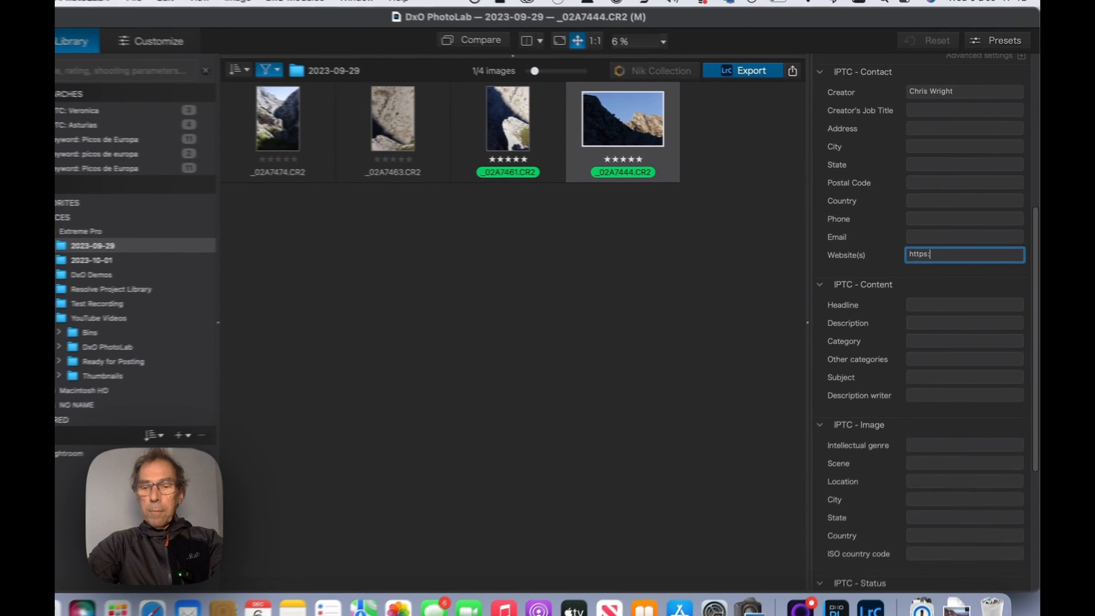
pyautogui.write('ch')
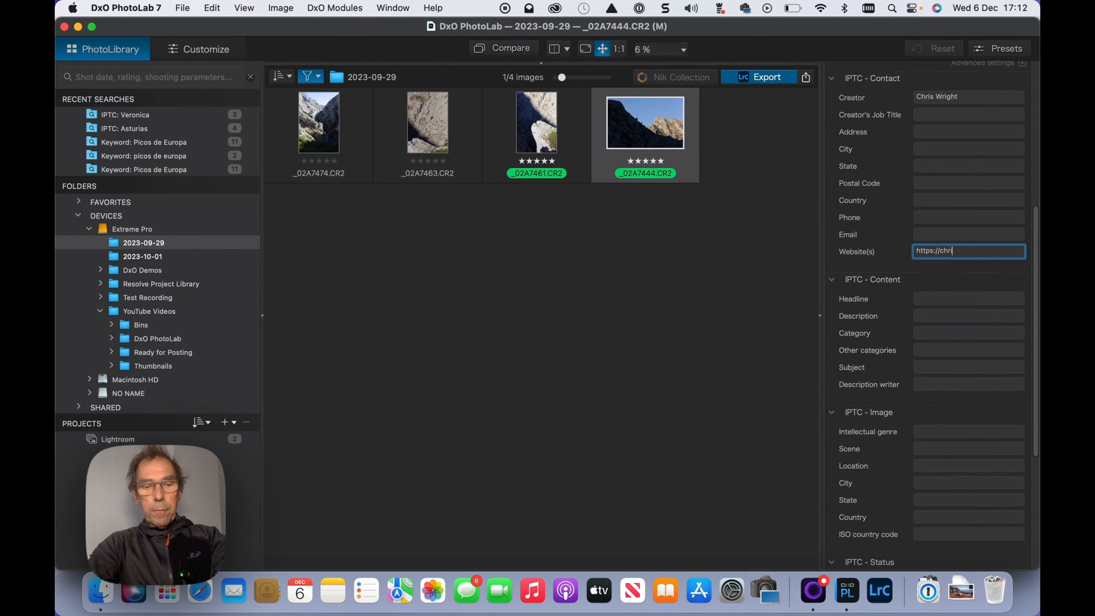
pyautogui.write('riswright.photography')
pyautogui.press('super+a')
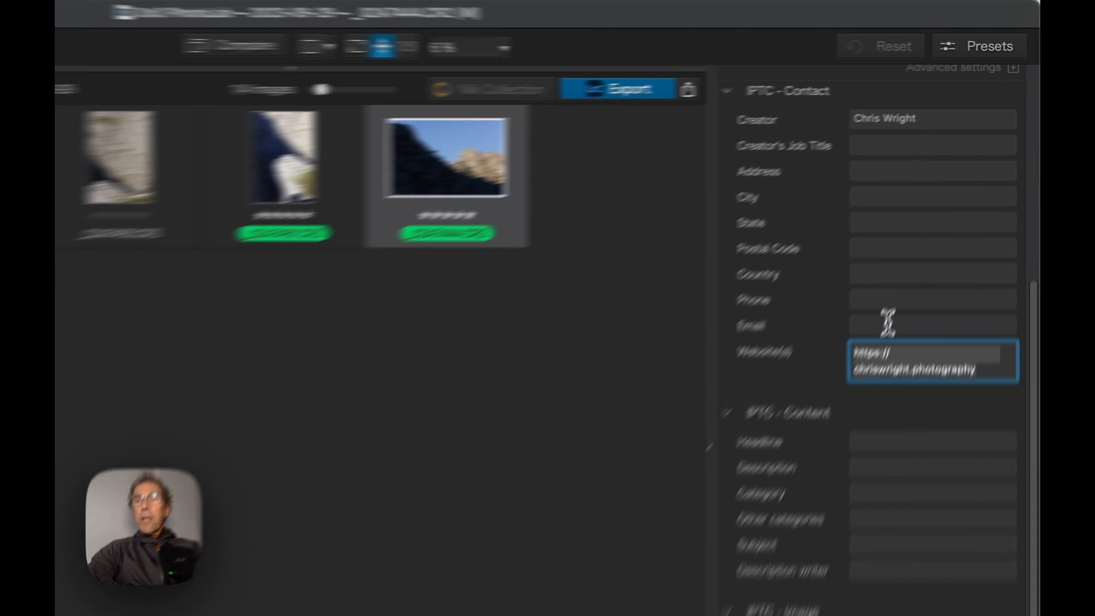
pyautogui.click(938, 234)
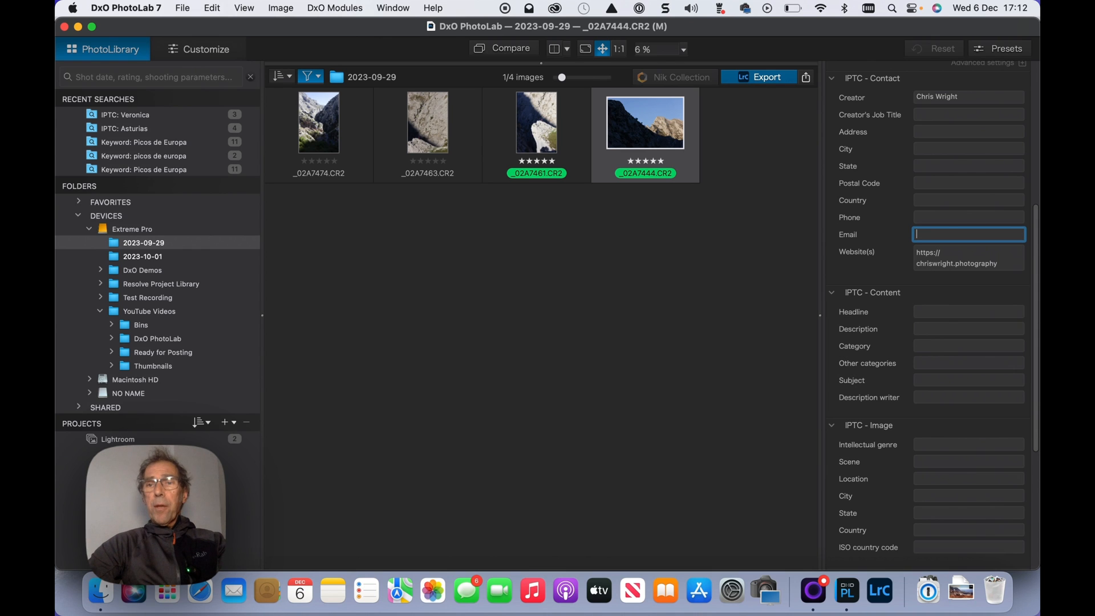
# - Add the keywords Picos de Europa and Asturias to image _02A7444.CR2
pyautogui.scroll(-4, 930, 314)
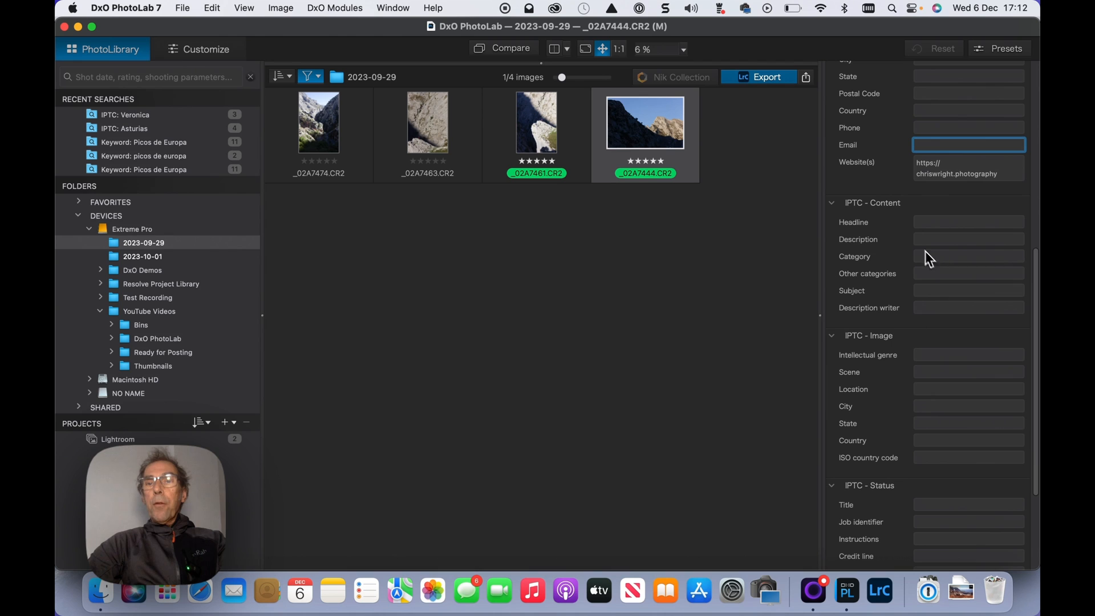
pyautogui.scroll(-5, 970, 281)
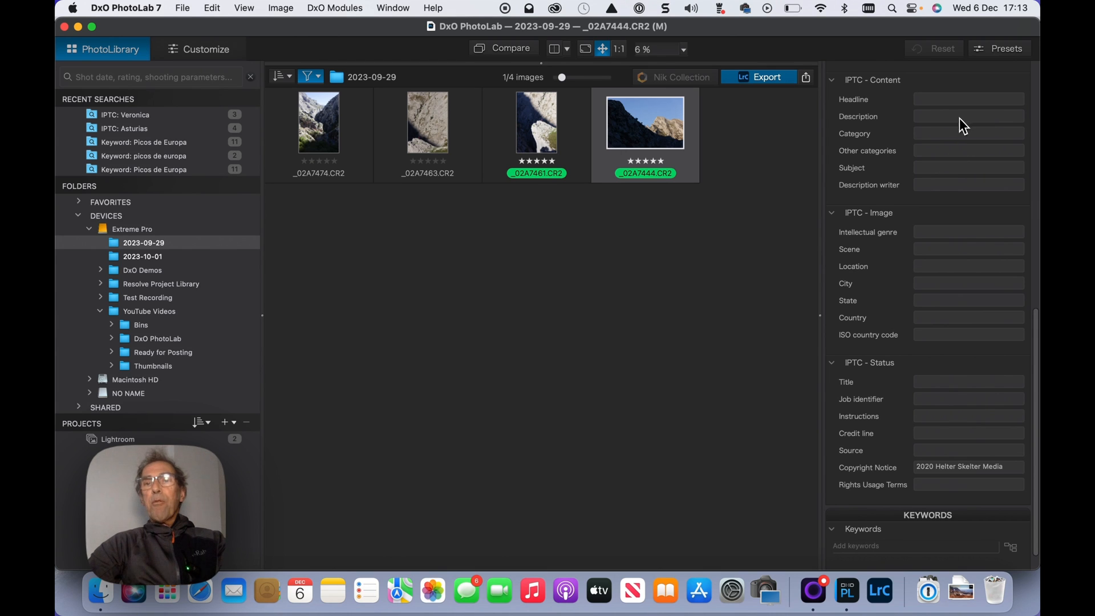
pyautogui.scroll(-1, 964, 137)
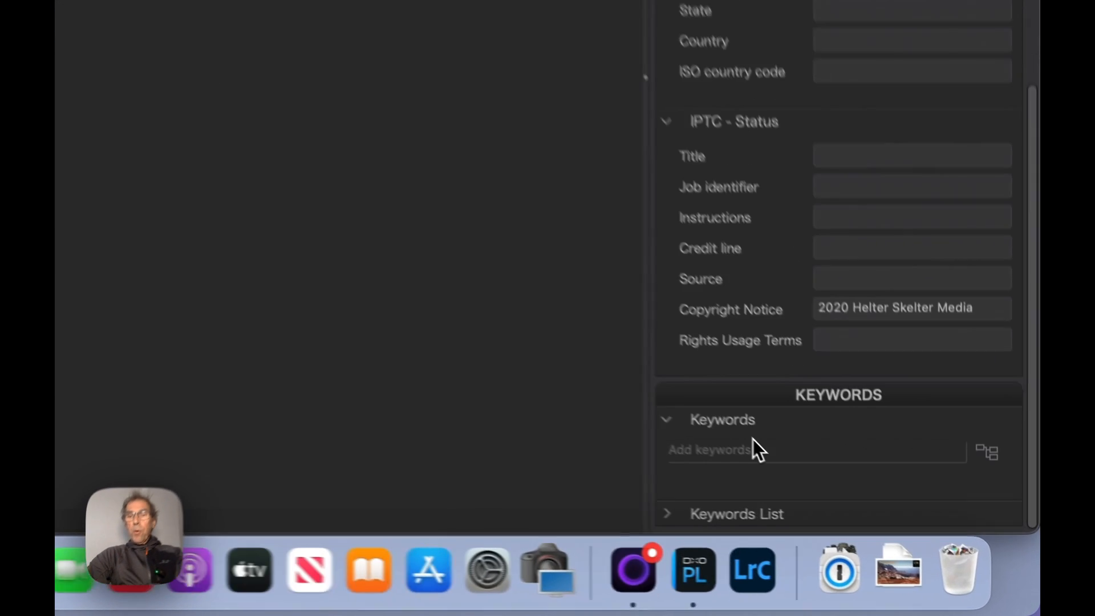
pyautogui.click(855, 522)
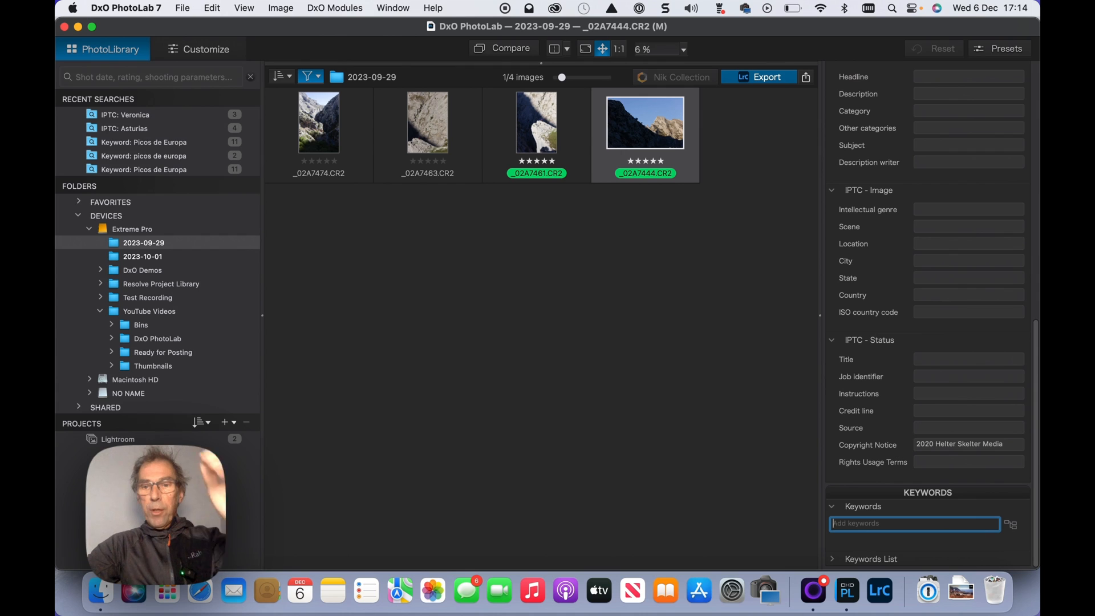
pyautogui.write('Picos de Europa')
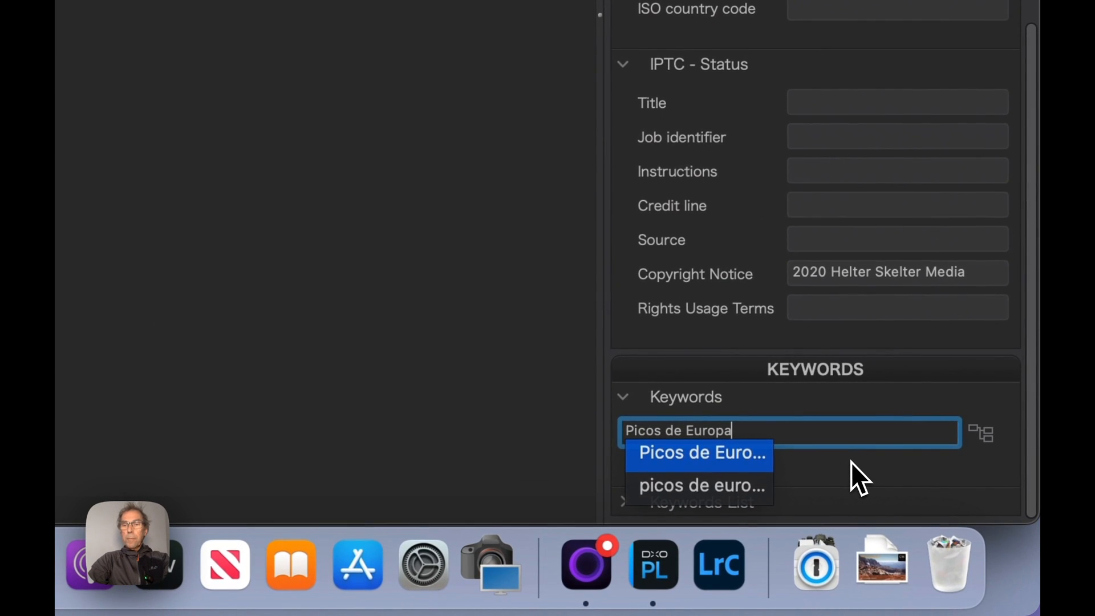
pyautogui.press('Return')
pyautogui.press('Return')
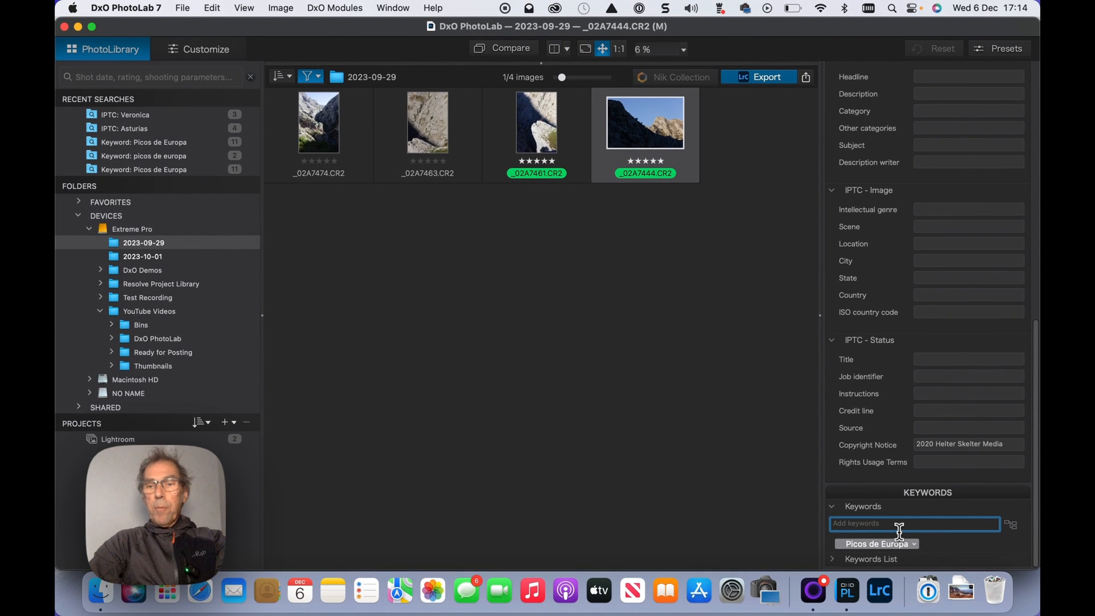
pyautogui.write('Asturias')
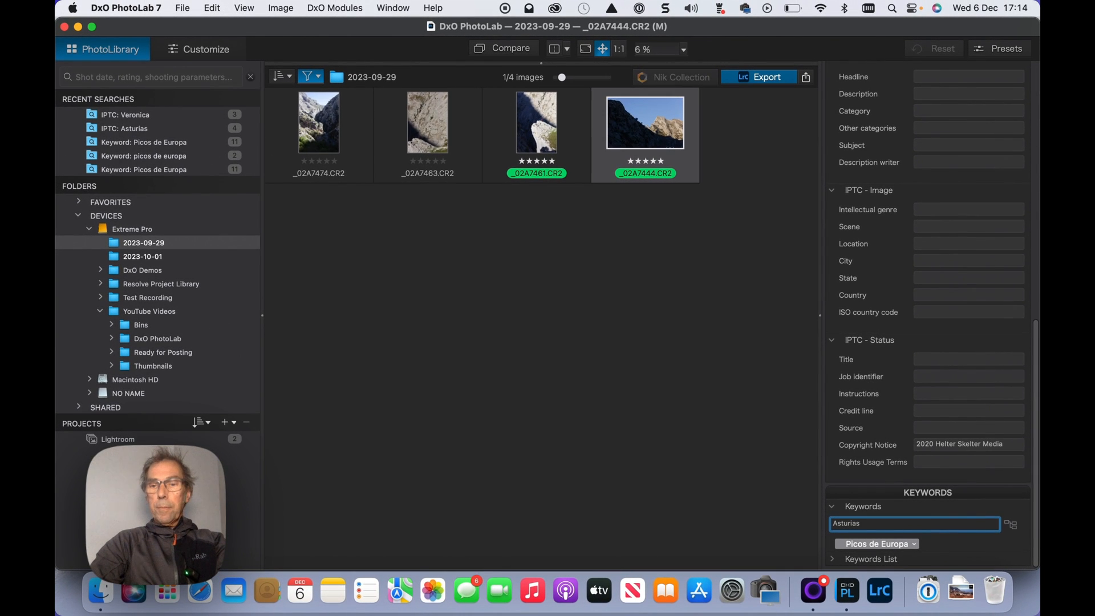
pyautogui.press('Return')
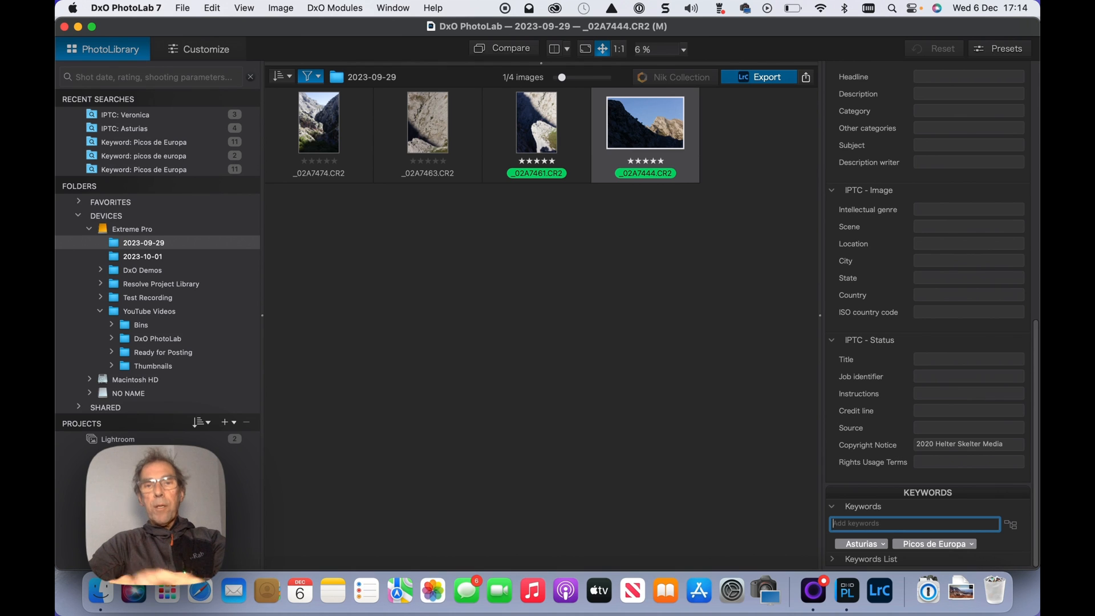
# - Add the keywords High Contrast and Mountains to image _02A7444.CR2
pyautogui.write('Hight')
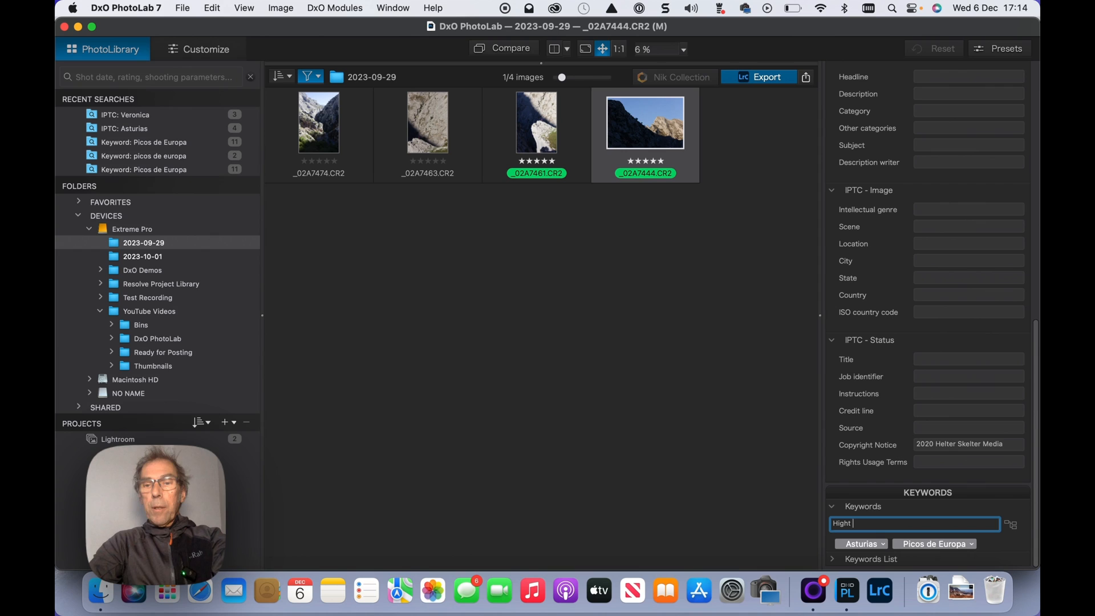
pyautogui.press('BackSpace')
pyautogui.write('C')
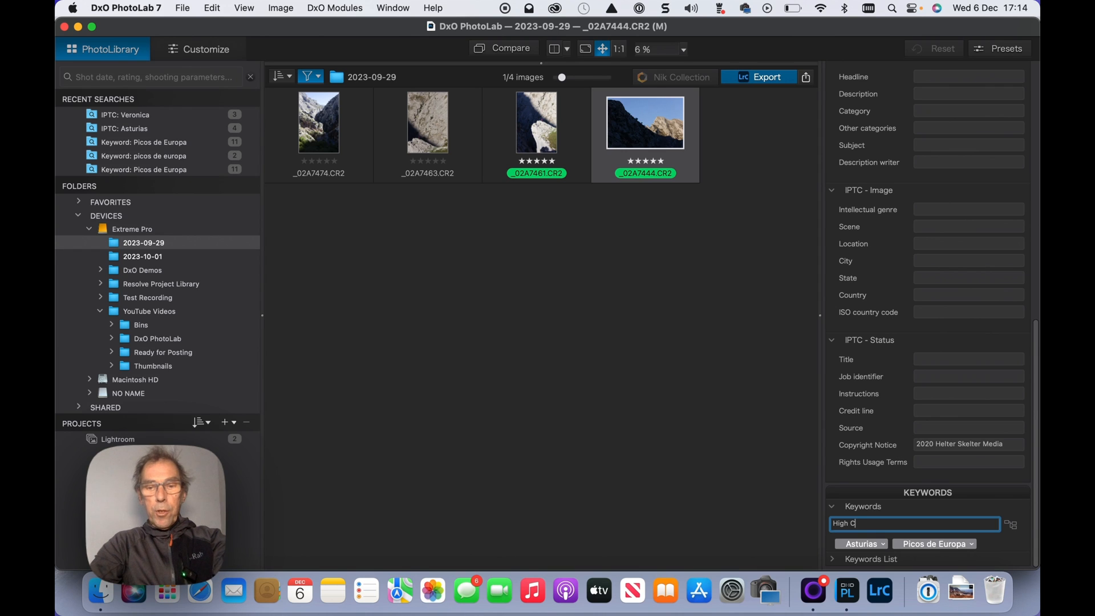
pyautogui.write('ontrast')
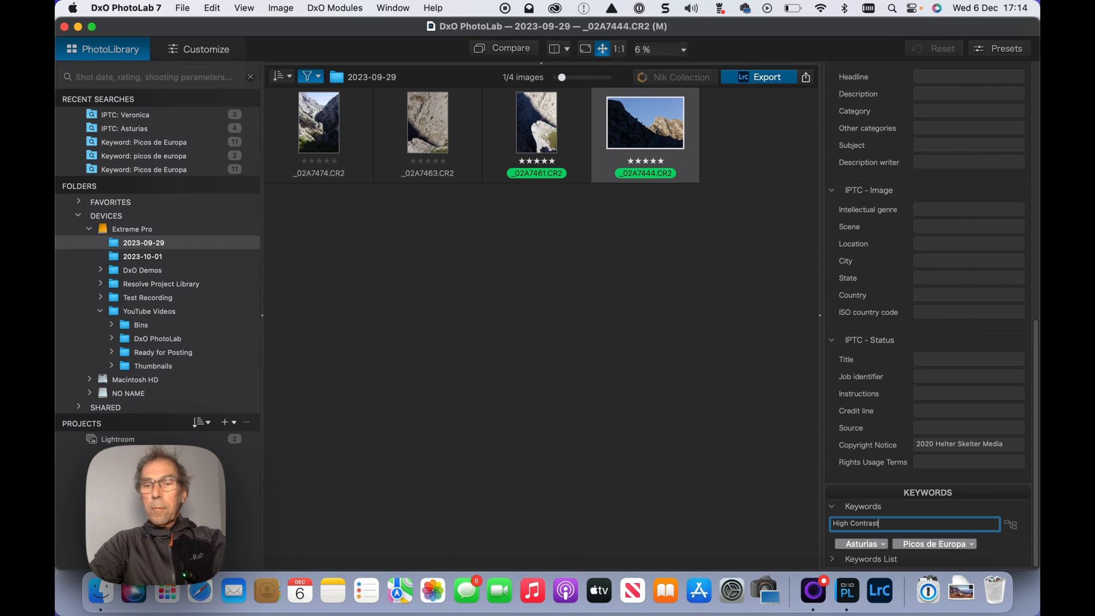
pyautogui.press('Return')
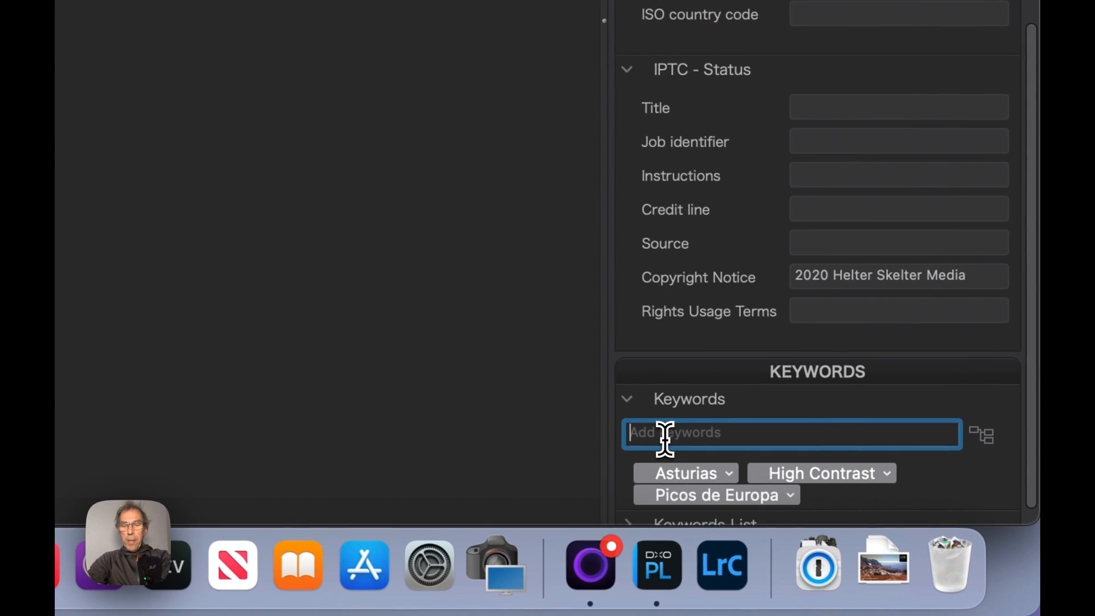
pyautogui.write('Mountai')
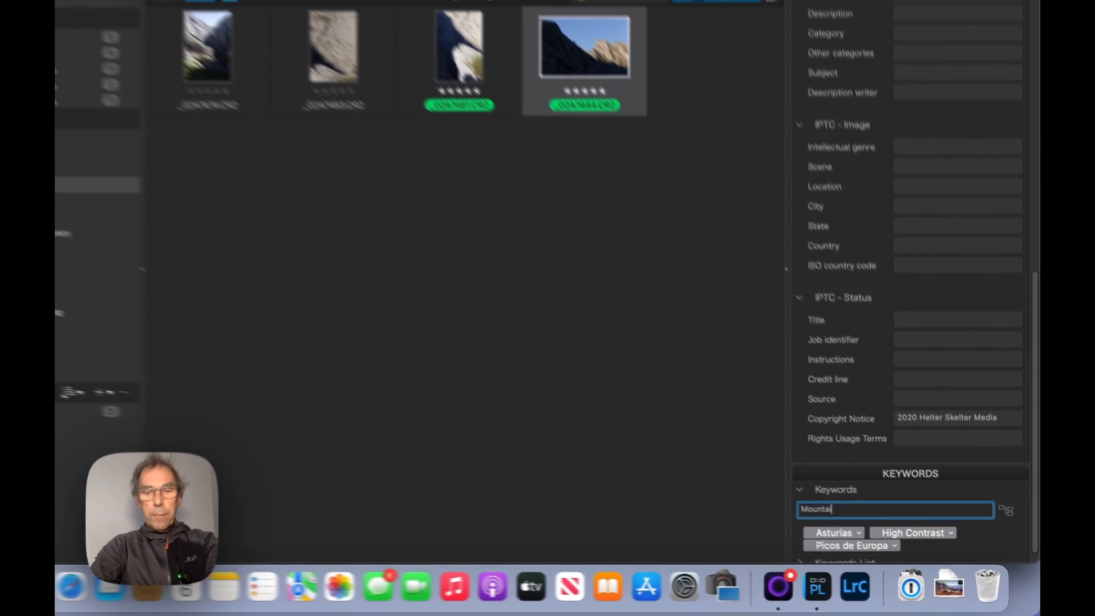
pyautogui.write('ns')
pyautogui.press('Return')
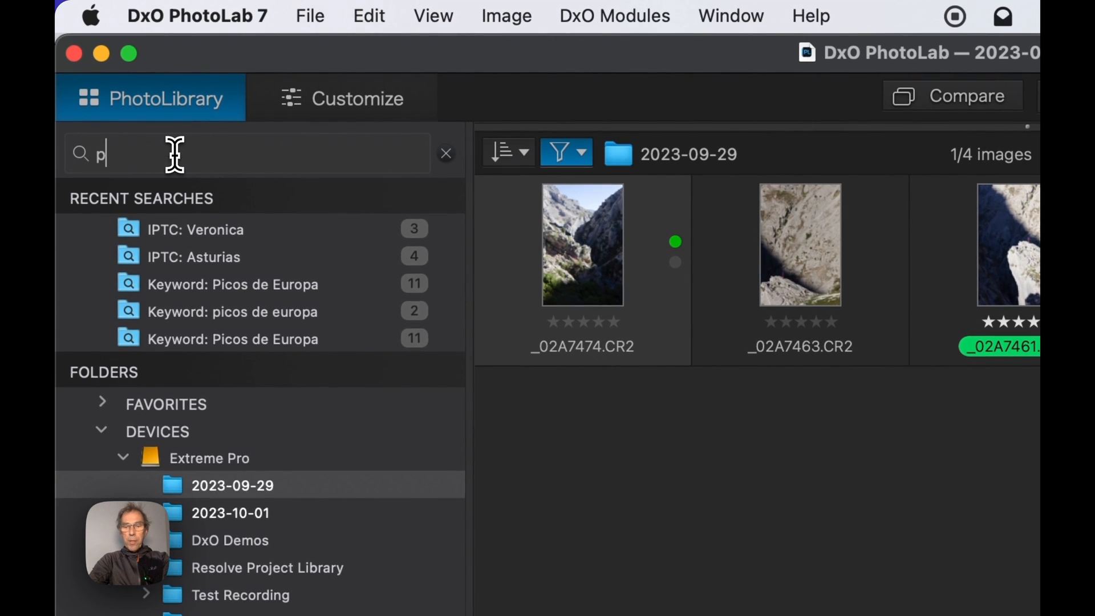
# - Search the photo library for "picos" in the IPTC data, and open the recent IPTC search for Asturias
pyautogui.click(143, 110)
pyautogui.write('picos')
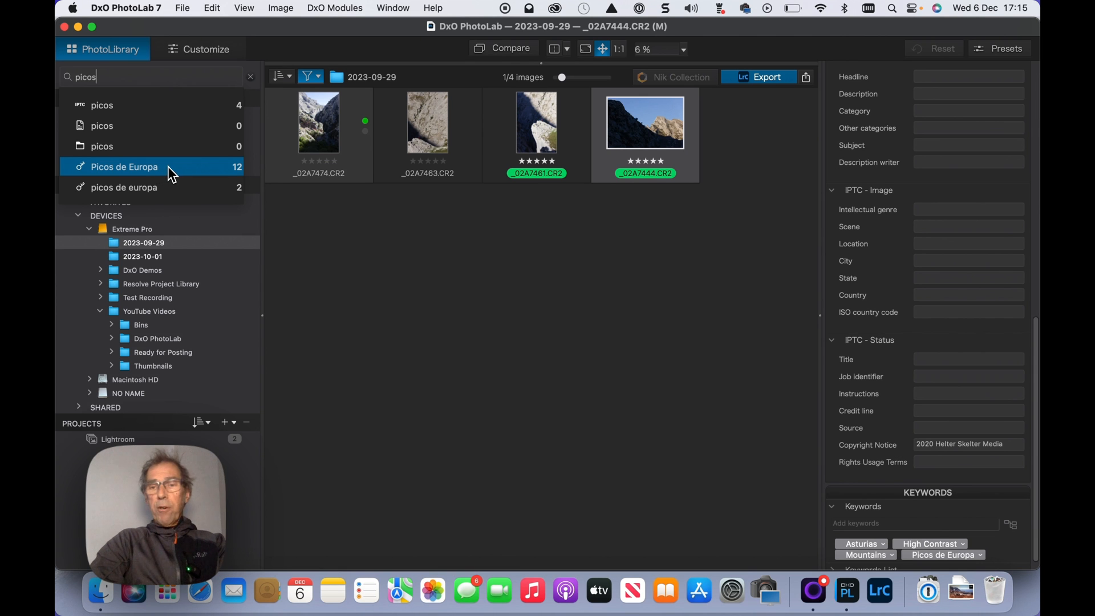
pyautogui.press('Return')
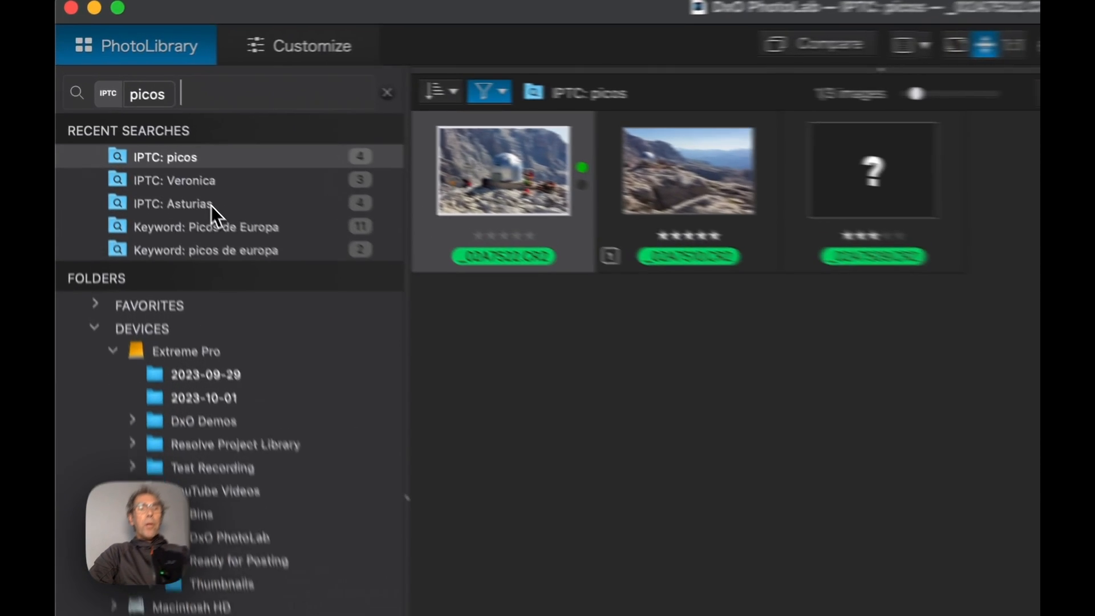
pyautogui.click(149, 143)
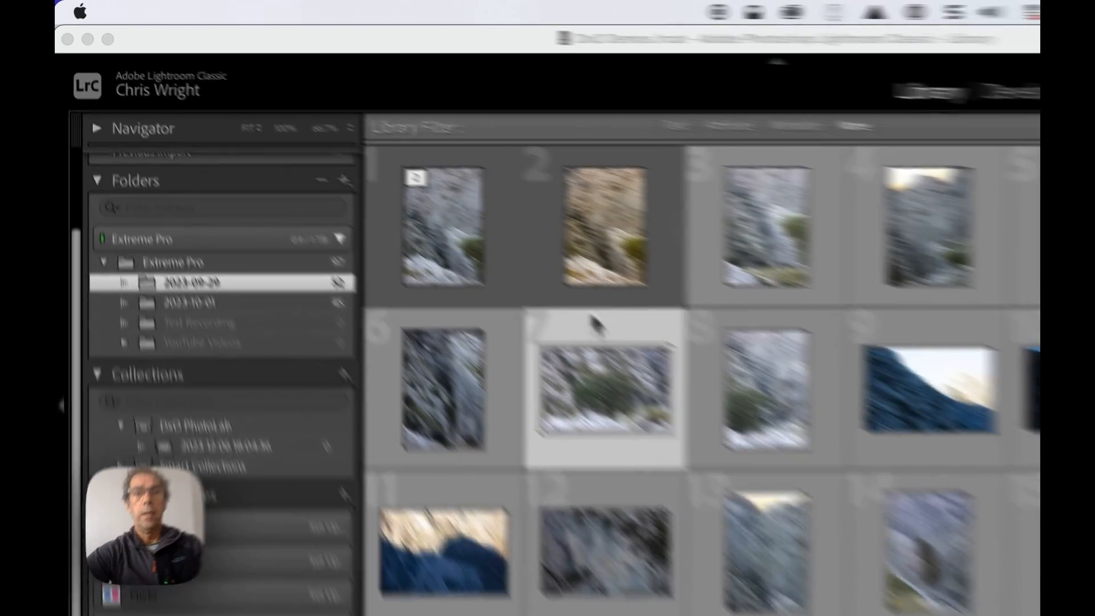
# - In Lightroom Classic, transfer the selected photo _02A7441.CR2 to DxO PhotoLab 7 with the plug-in
pyautogui.click(255, 10)
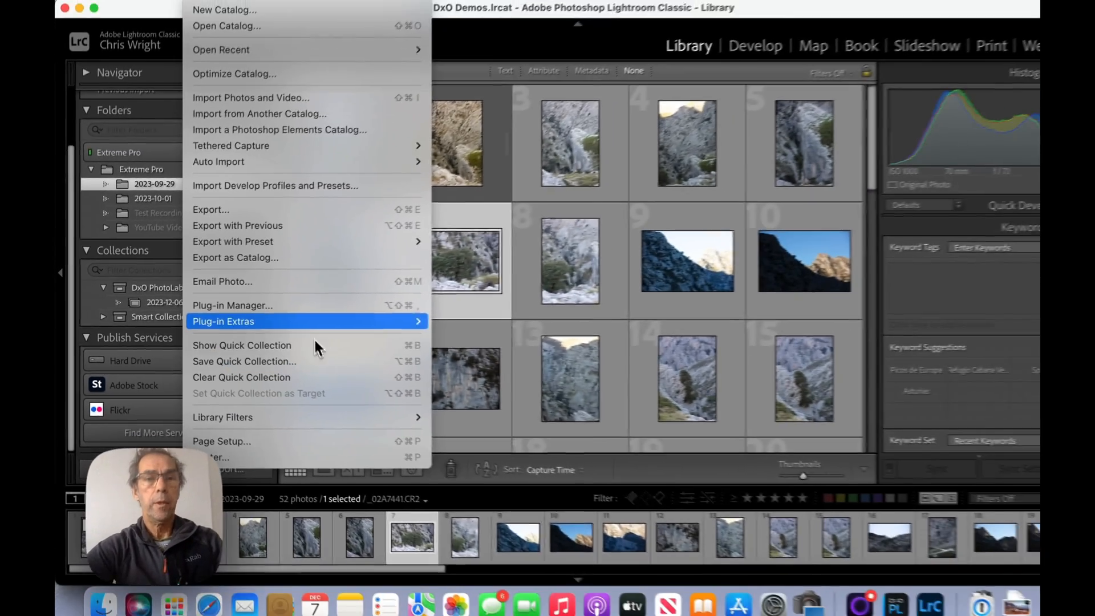
pyautogui.moveTo(562, 318)
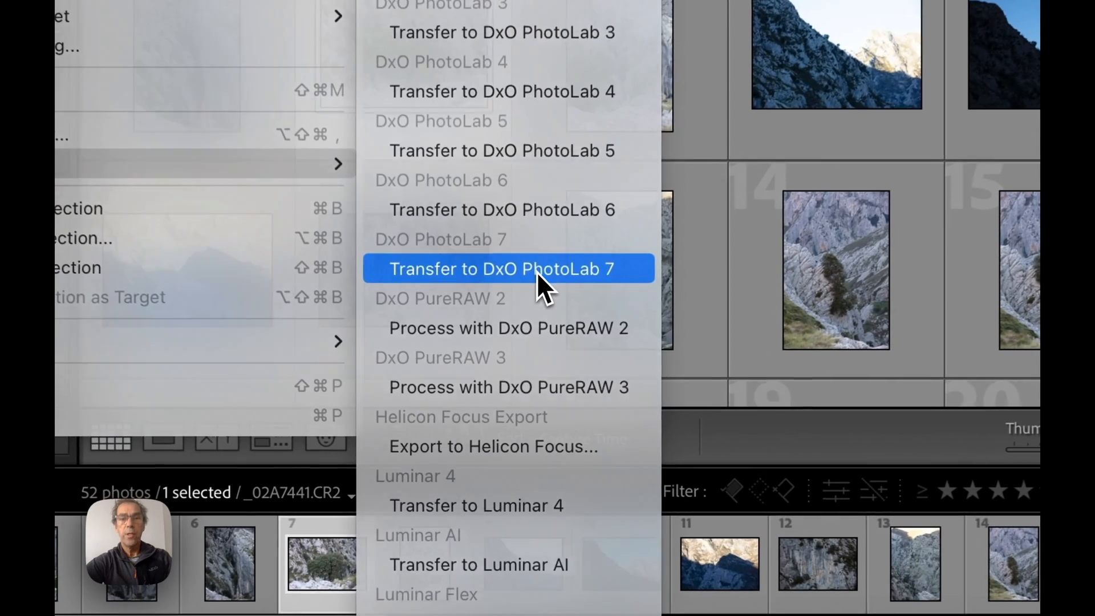
pyautogui.click(537, 270)
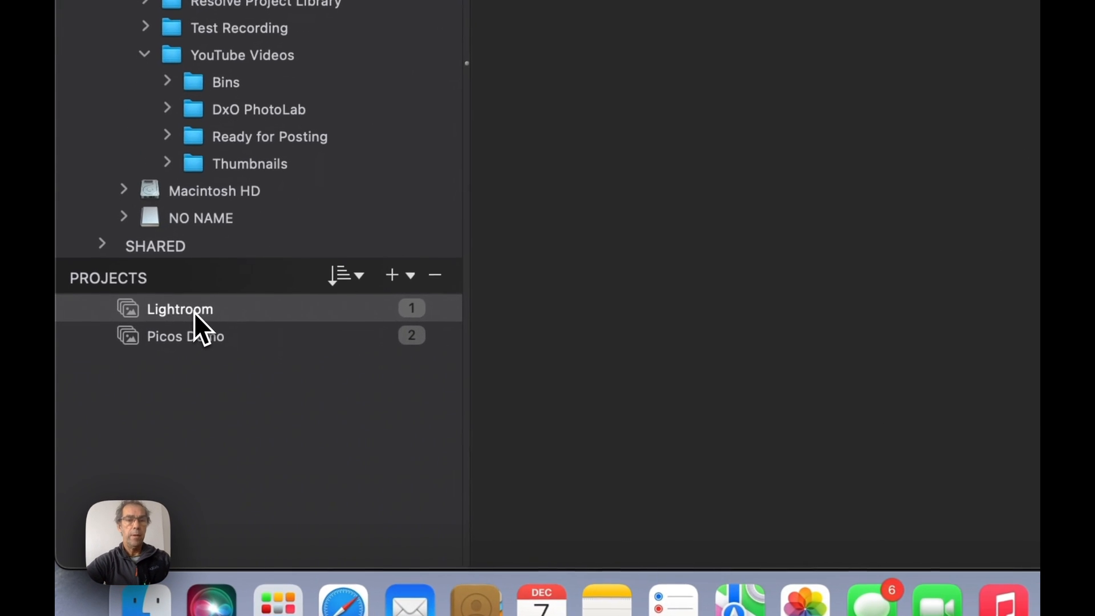
# - Rename the Lightroom project as Lone Tree and open the project
pyautogui.doubleClick(126, 441)
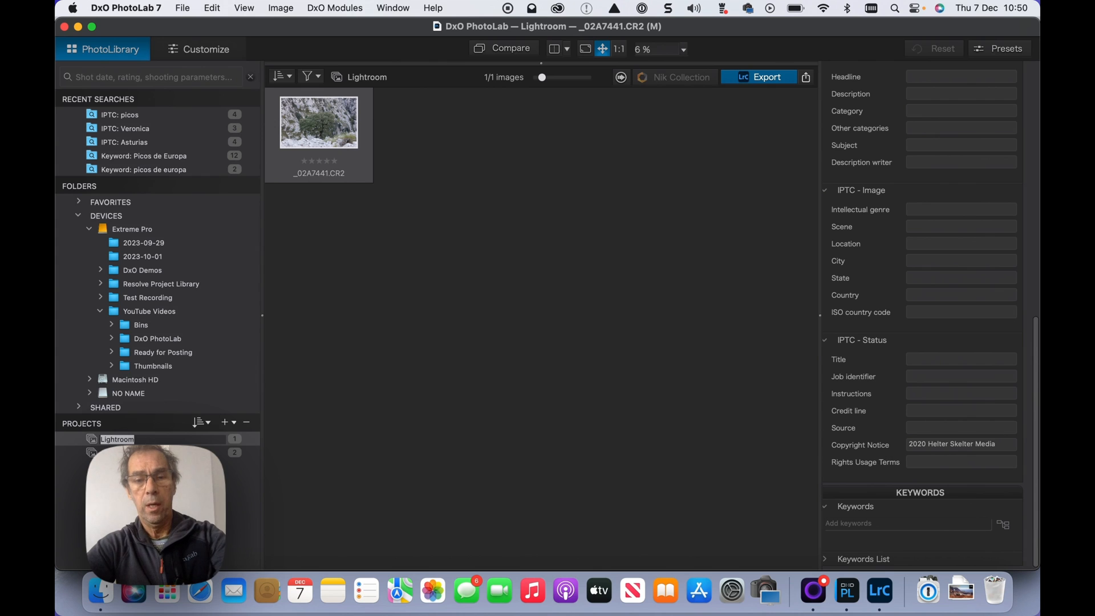
pyautogui.write('Lone Tree')
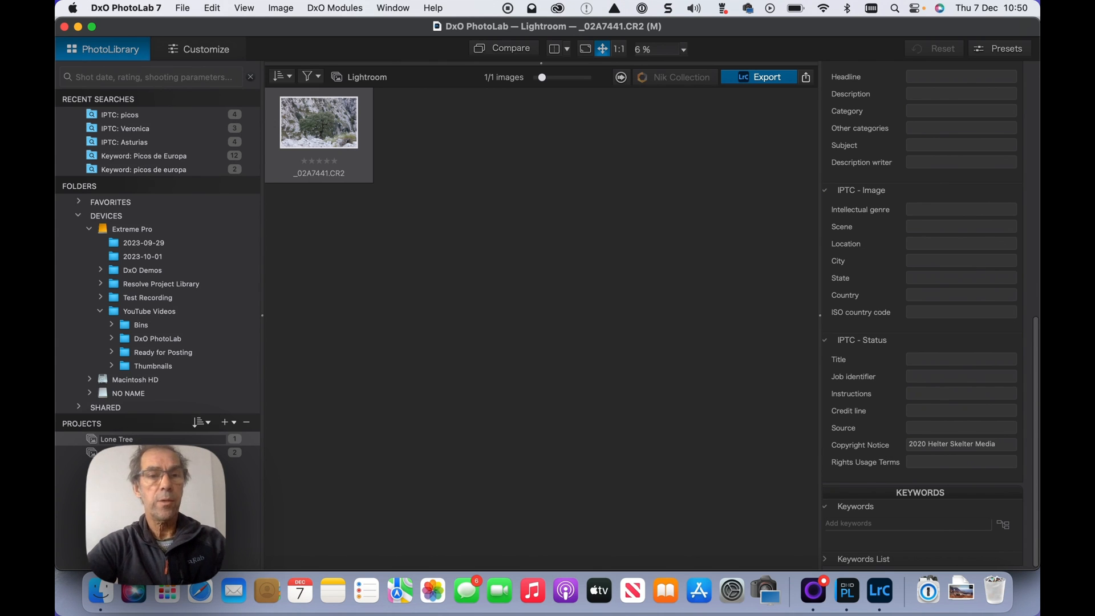
pyautogui.press('Return')
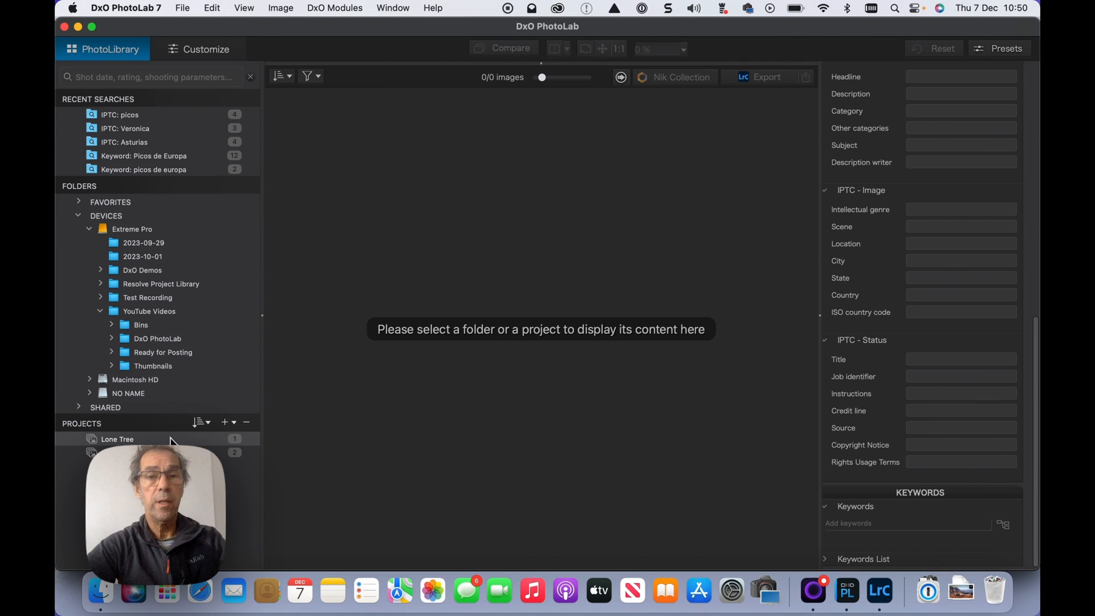
pyautogui.click(169, 440)
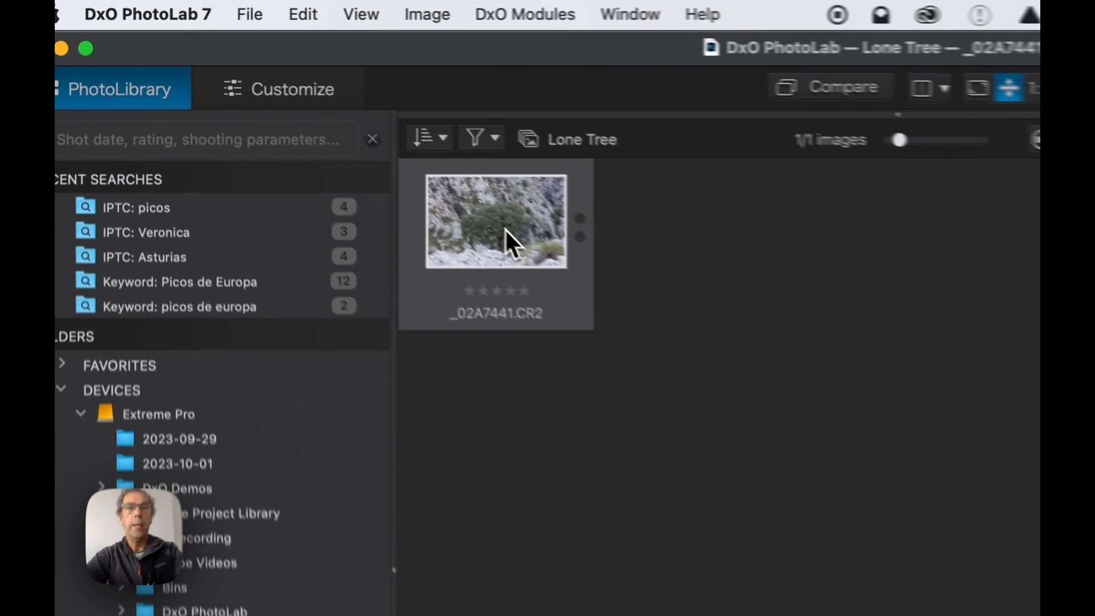
# - Open _02A7441.CR2 for editing and apply DxO Smart Lighting in Spot Weighted mode
pyautogui.moveTo(326, 133)
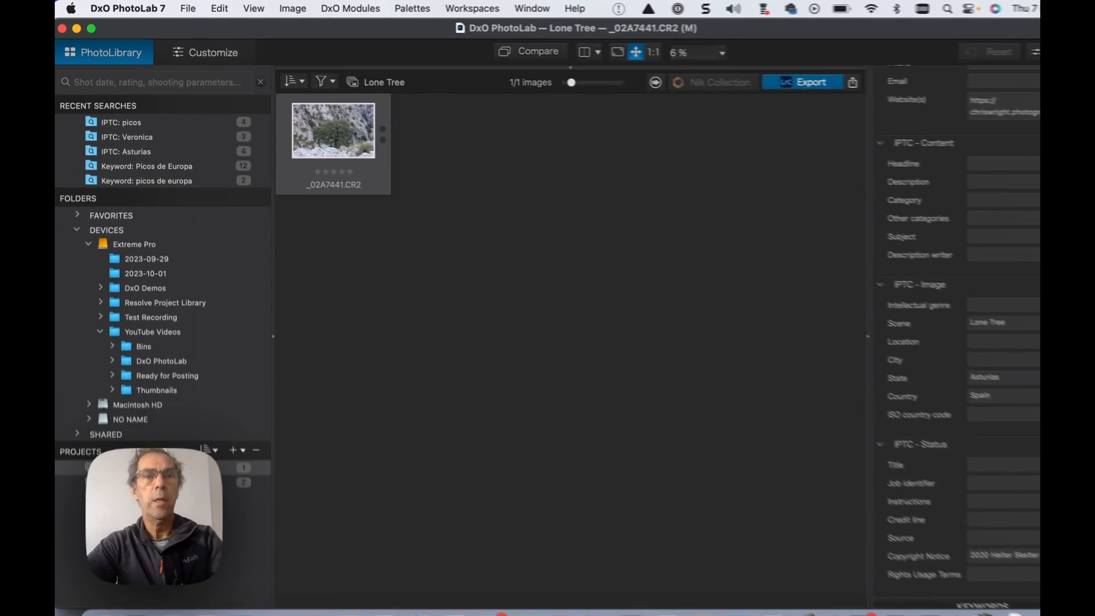
pyautogui.doubleClick(554, 269)
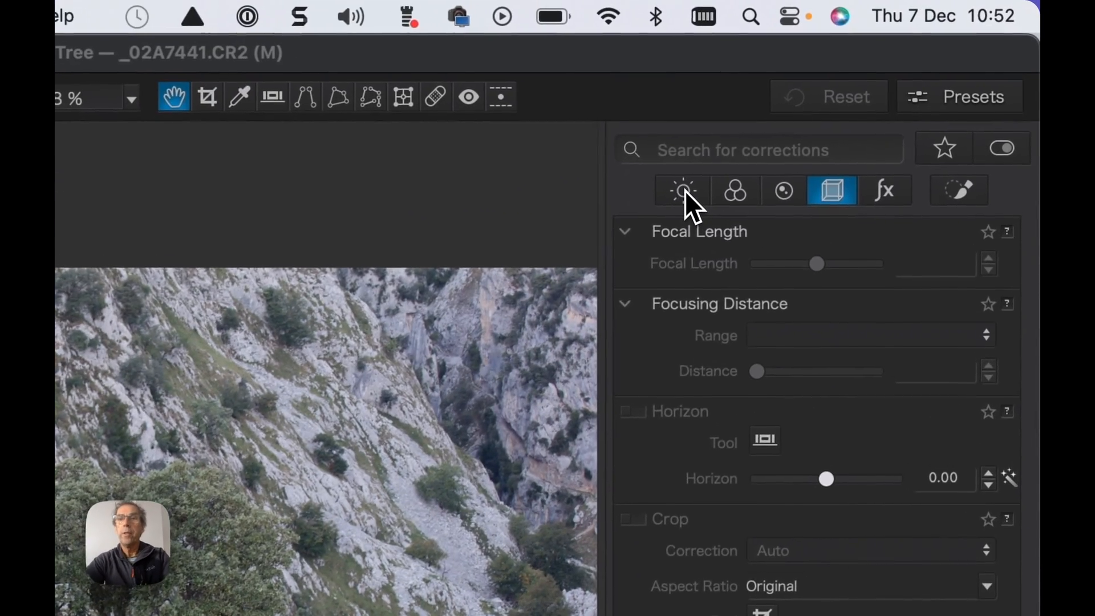
pyautogui.click(700, 183)
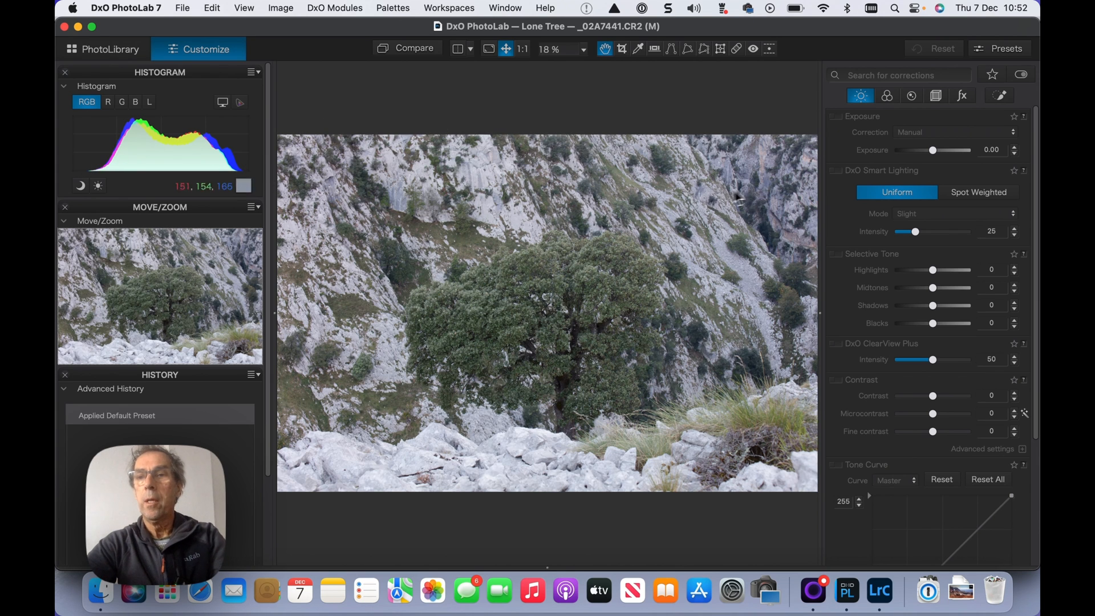
pyautogui.click(978, 193)
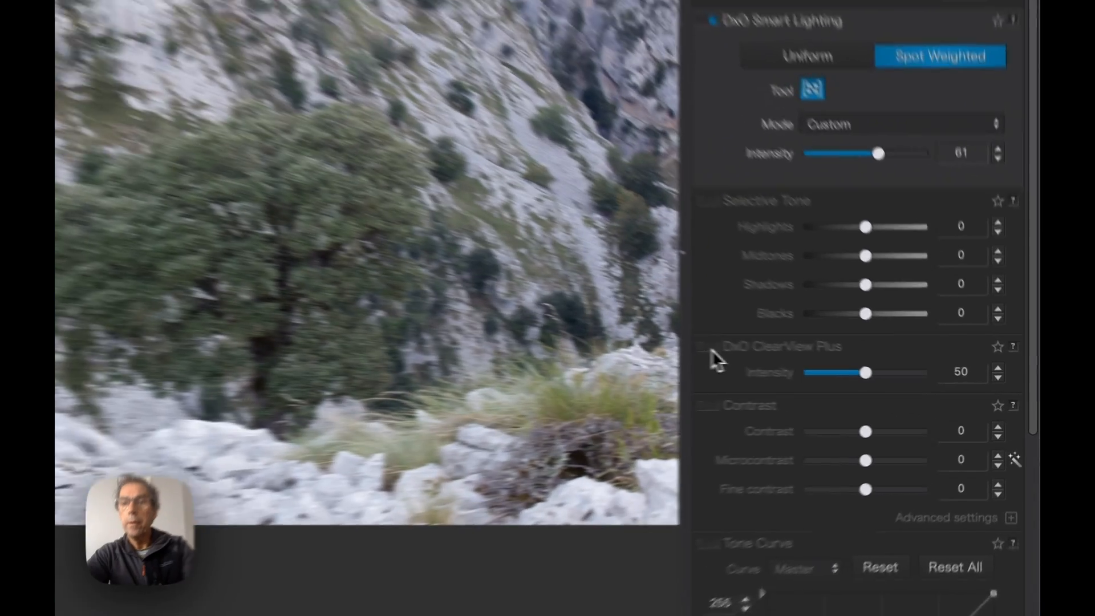
# - Enable DxO ClearView Plus on the photo and set its intensity to 20
pyautogui.click(836, 371)
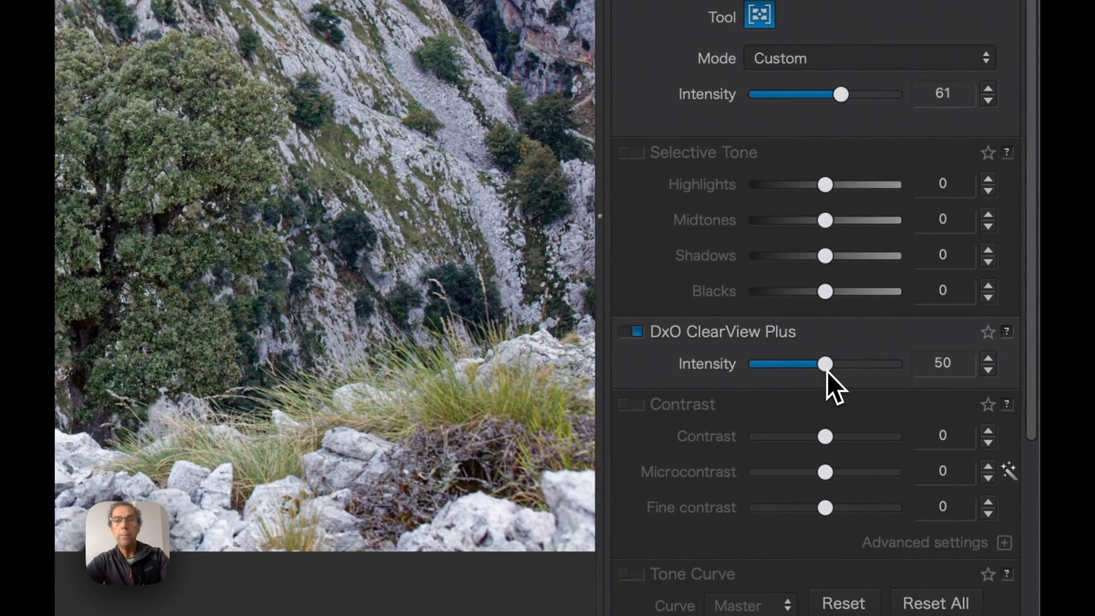
pyautogui.moveTo(826, 370); pyautogui.dragTo(820, 370)
pyautogui.moveTo(791, 367); pyautogui.dragTo(785, 368)
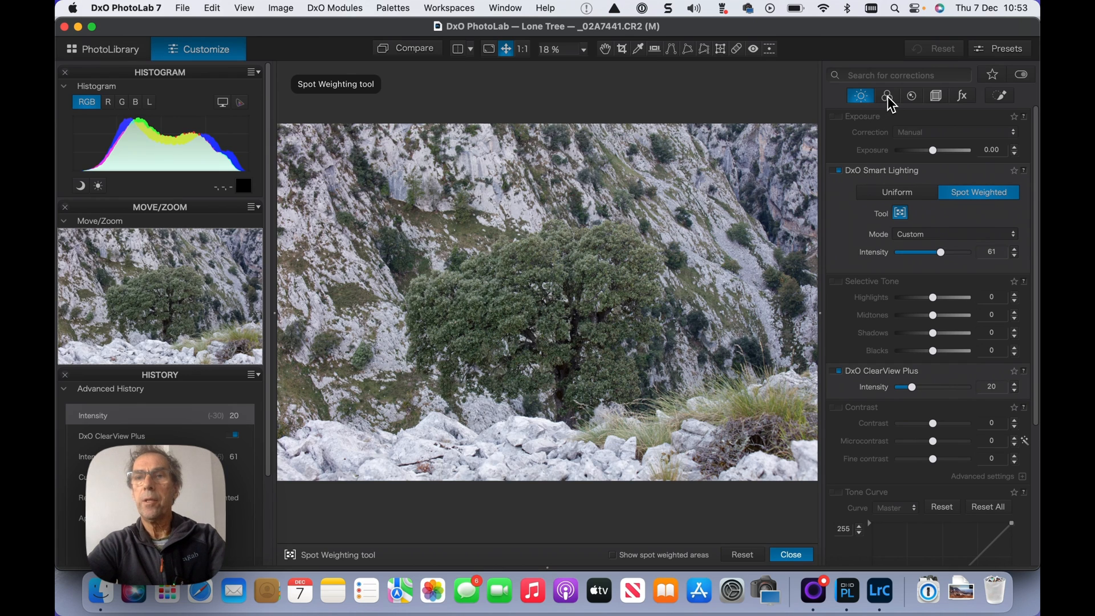
# - Shape the master tone curve into a gentle S by lowering the shadows and raising the highlights
pyautogui.scroll(-5, 920, 411)
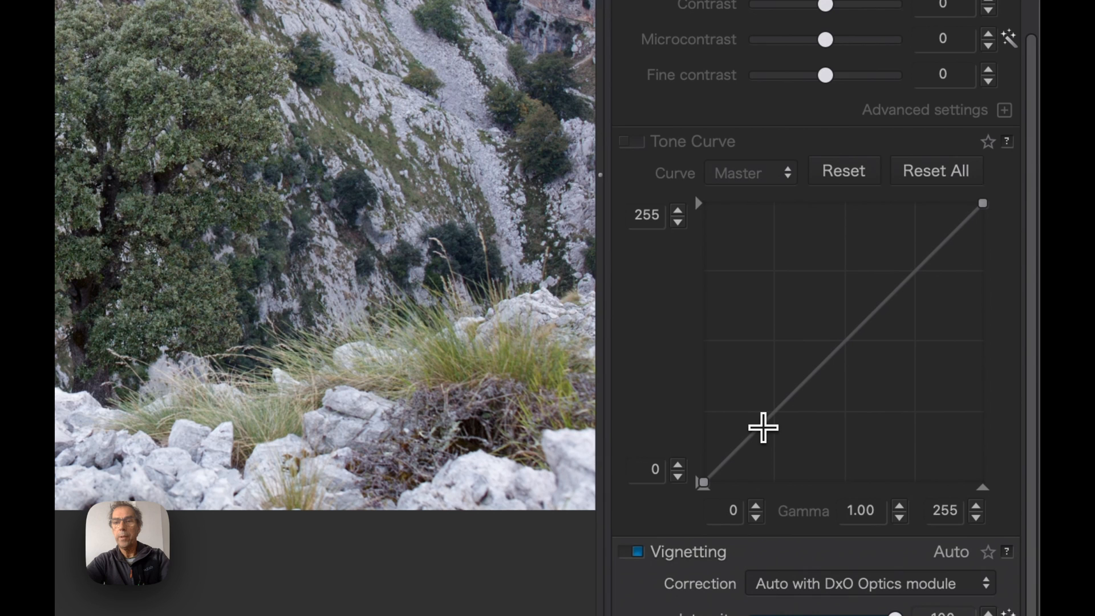
pyautogui.moveTo(763, 428); pyautogui.dragTo(760, 439)
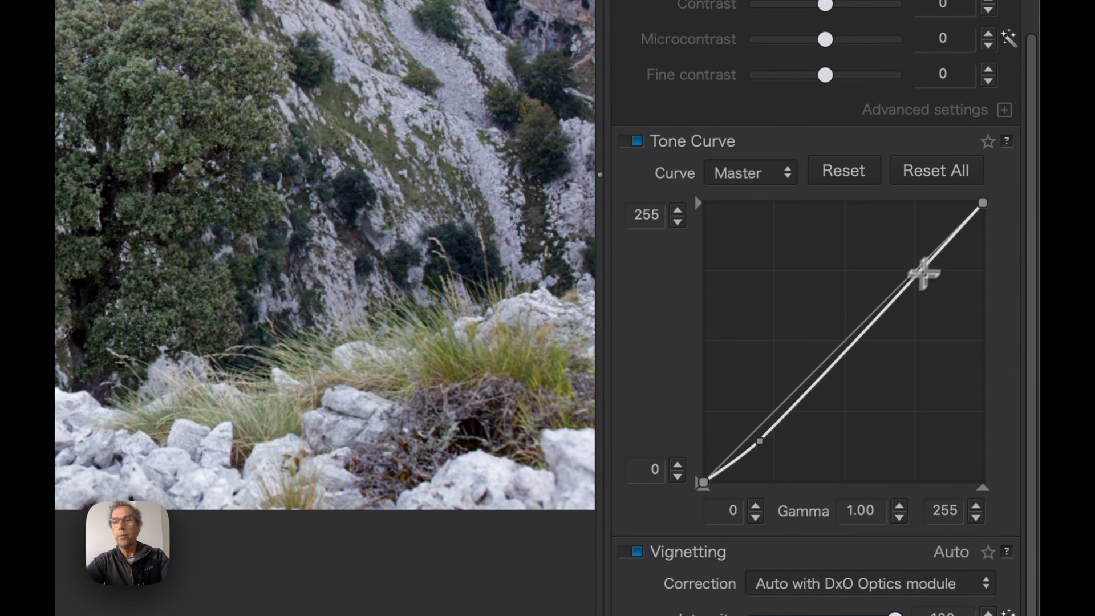
pyautogui.moveTo(936, 258); pyautogui.dragTo(935, 239)
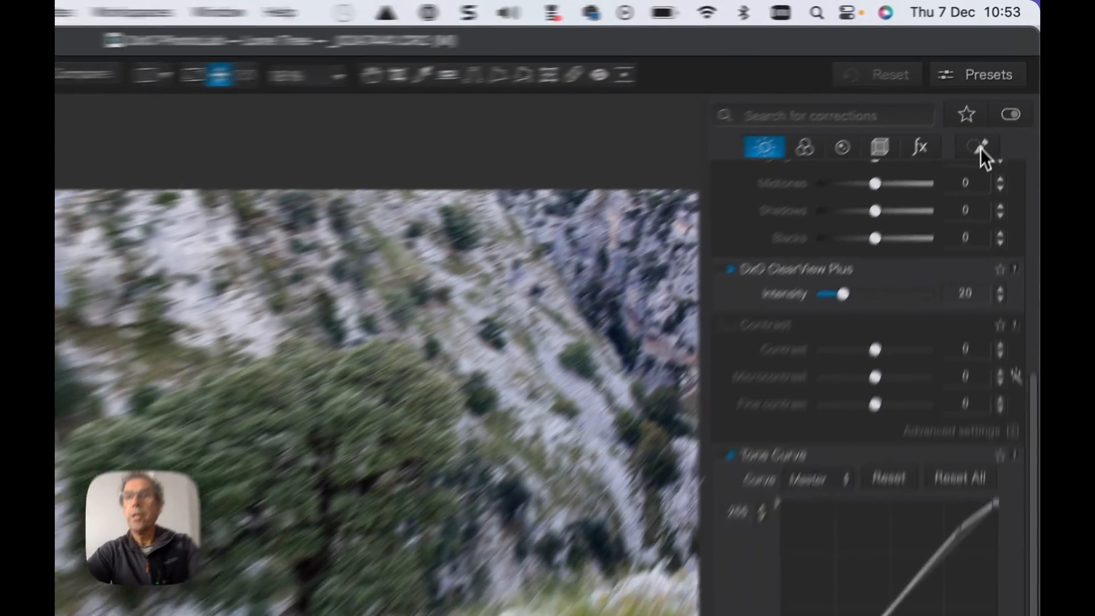
# - Add an Auto Mask local adjustment and paint it over the whole tree
pyautogui.click(1001, 97)
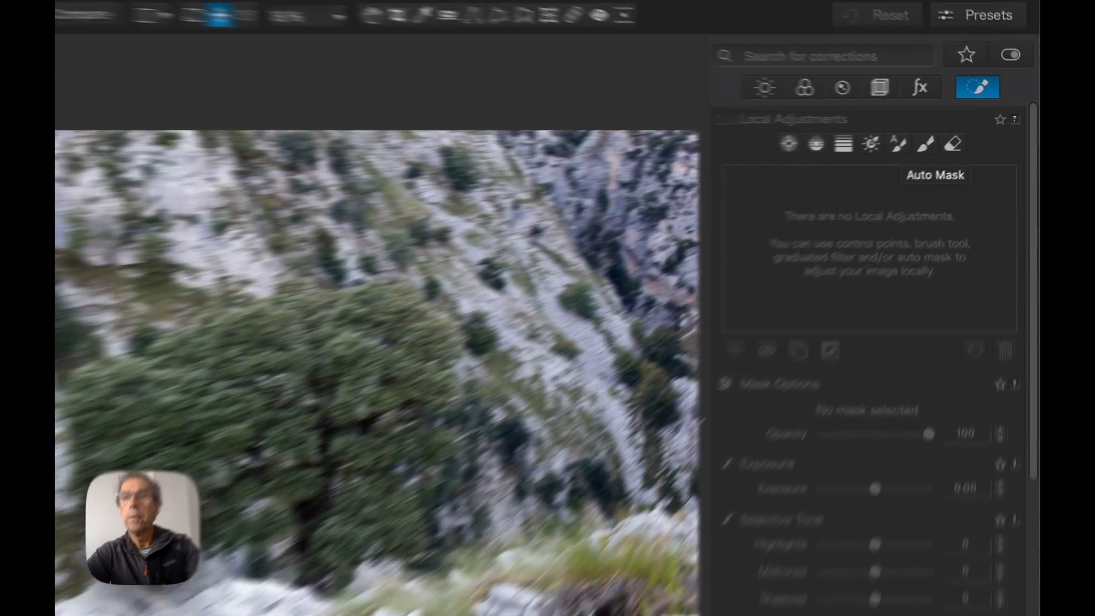
pyautogui.click(949, 135)
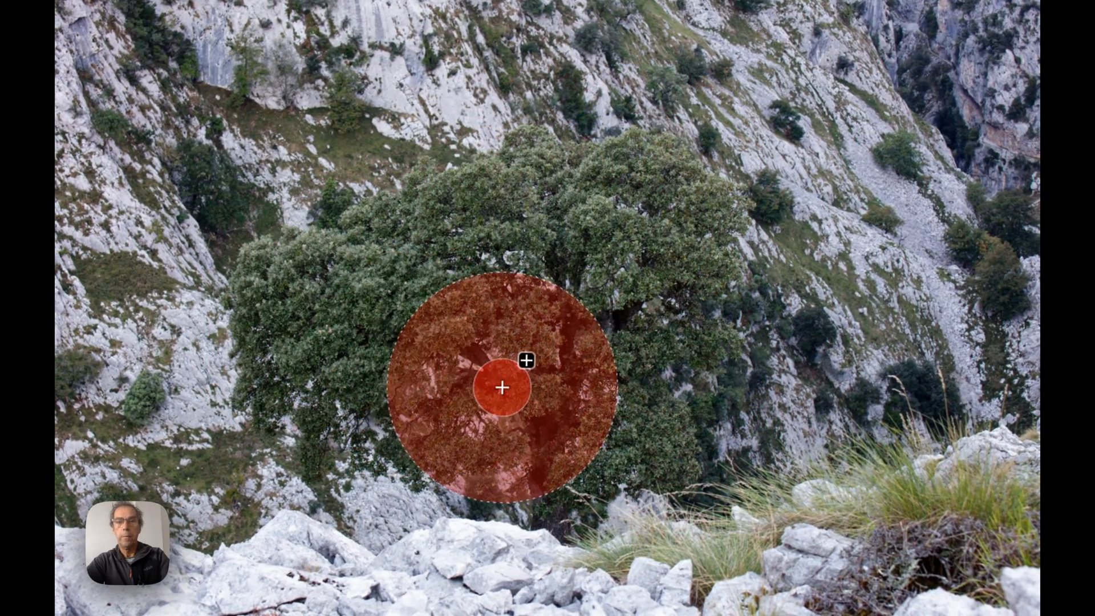
pyautogui.moveTo(656, 428); pyautogui.dragTo(508, 393)
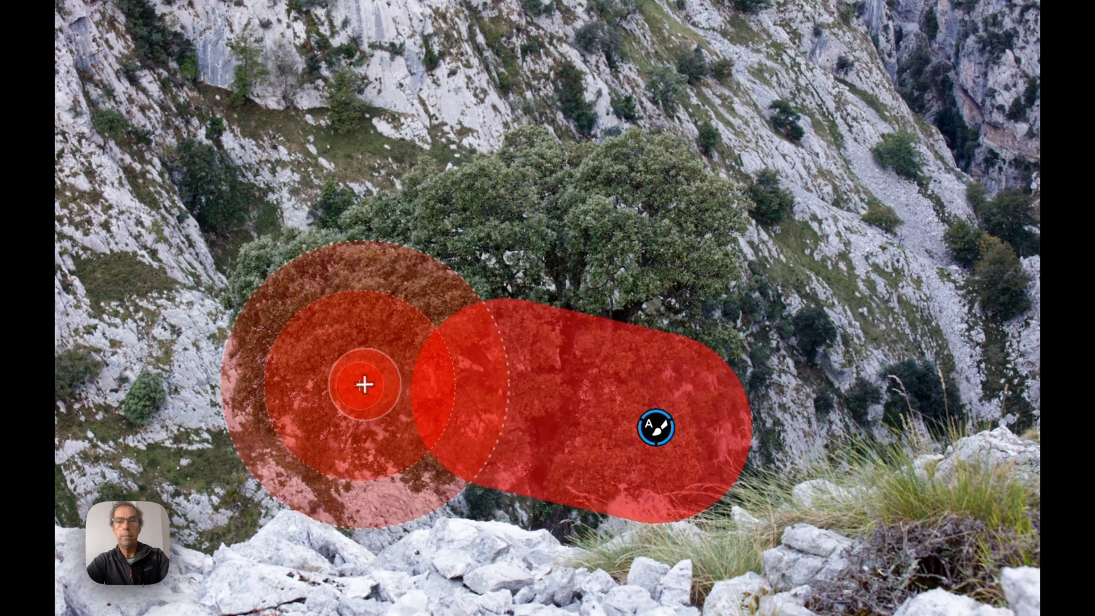
pyautogui.moveTo(364, 385)
pyautogui.mouseDown()
pyautogui.moveTo(283, 313)
pyautogui.moveTo(500, 230)
pyautogui.moveTo(666, 189)
pyautogui.mouseUp()
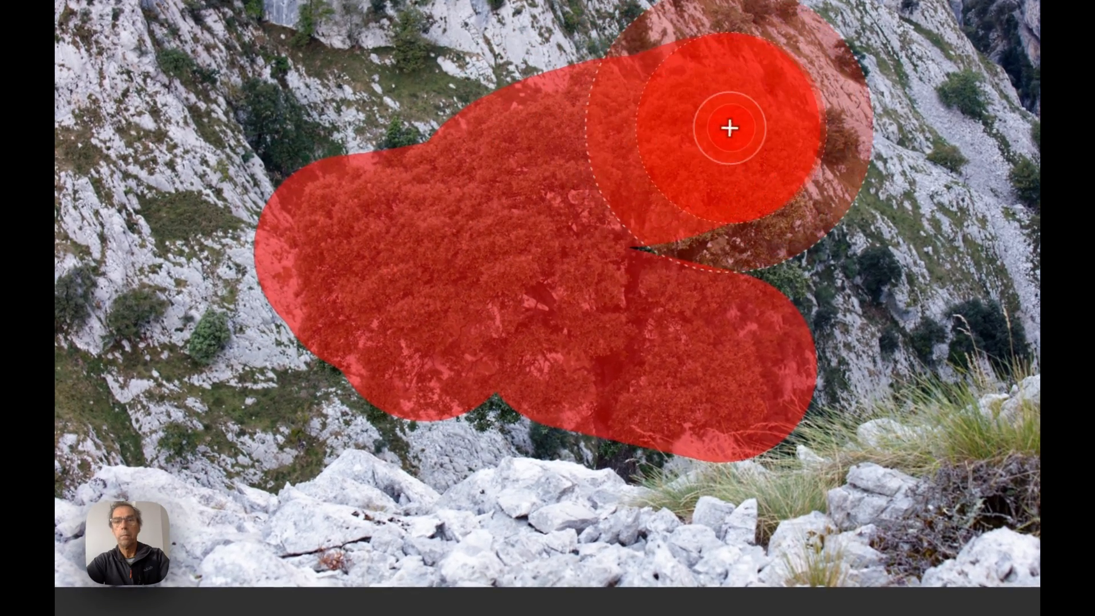
pyautogui.moveTo(730, 128)
pyautogui.mouseDown()
pyautogui.moveTo(723, 219)
pyautogui.moveTo(745, 307)
pyautogui.moveTo(730, 334)
pyautogui.moveTo(653, 395)
pyautogui.mouseUp()
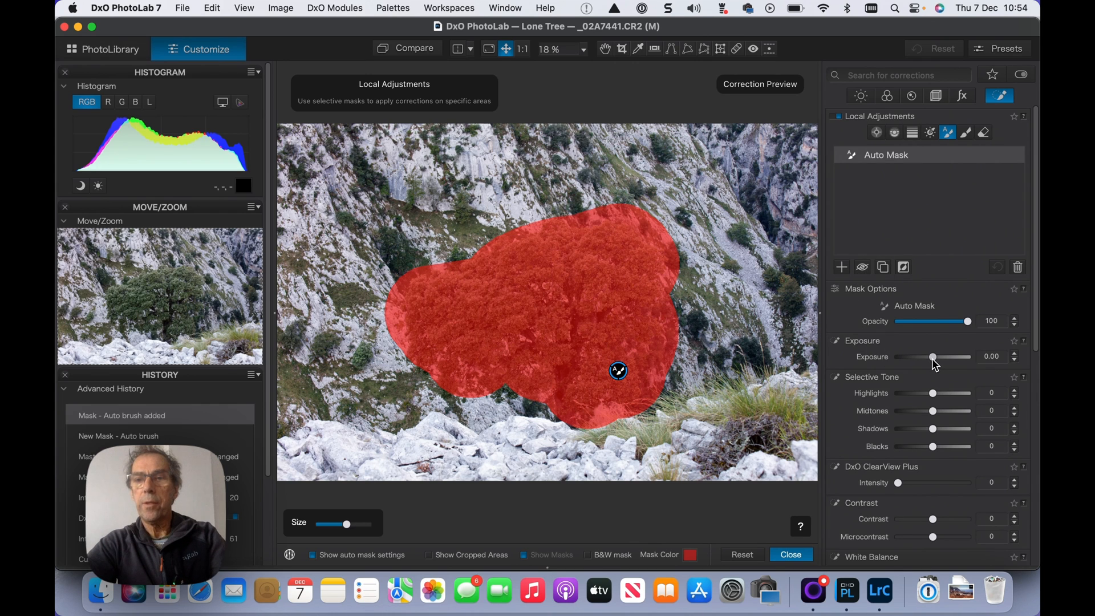
# - Set the tree mask's exposure to 0.55, shadows to -30 and midtones to 21
pyautogui.moveTo(936, 365); pyautogui.dragTo(941, 366)
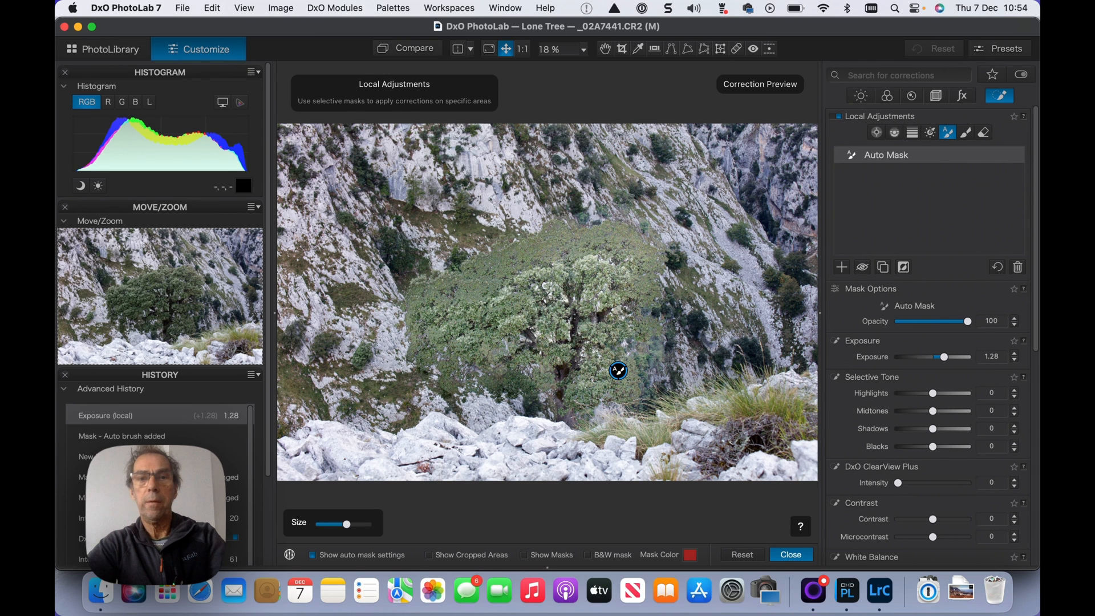
pyautogui.moveTo(945, 357); pyautogui.dragTo(938, 357)
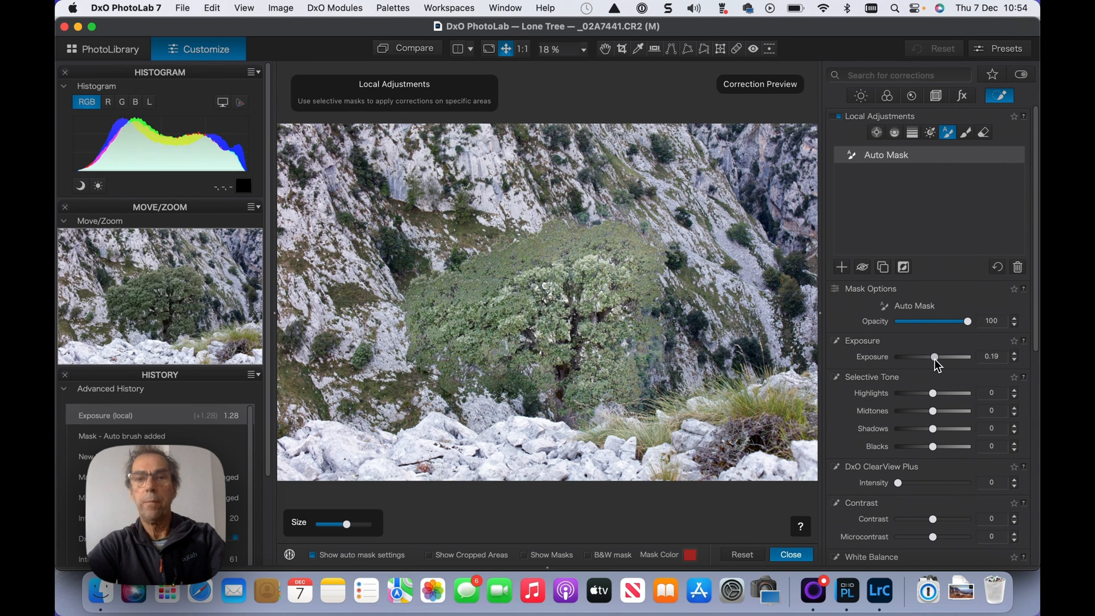
pyautogui.moveTo(933, 429); pyautogui.dragTo(921, 429)
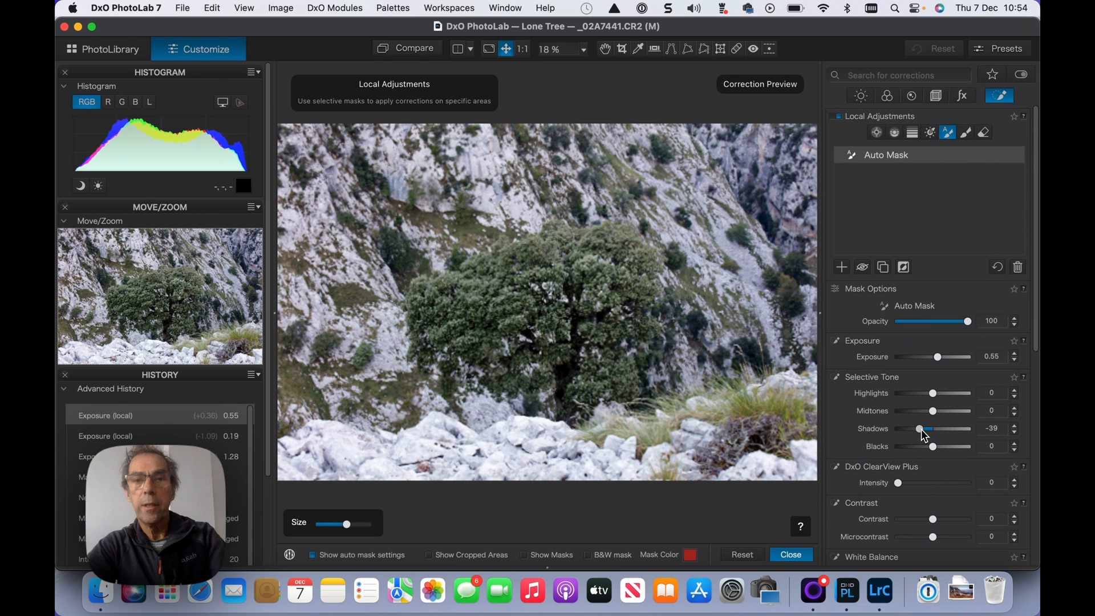
pyautogui.moveTo(924, 433); pyautogui.dragTo(927, 414)
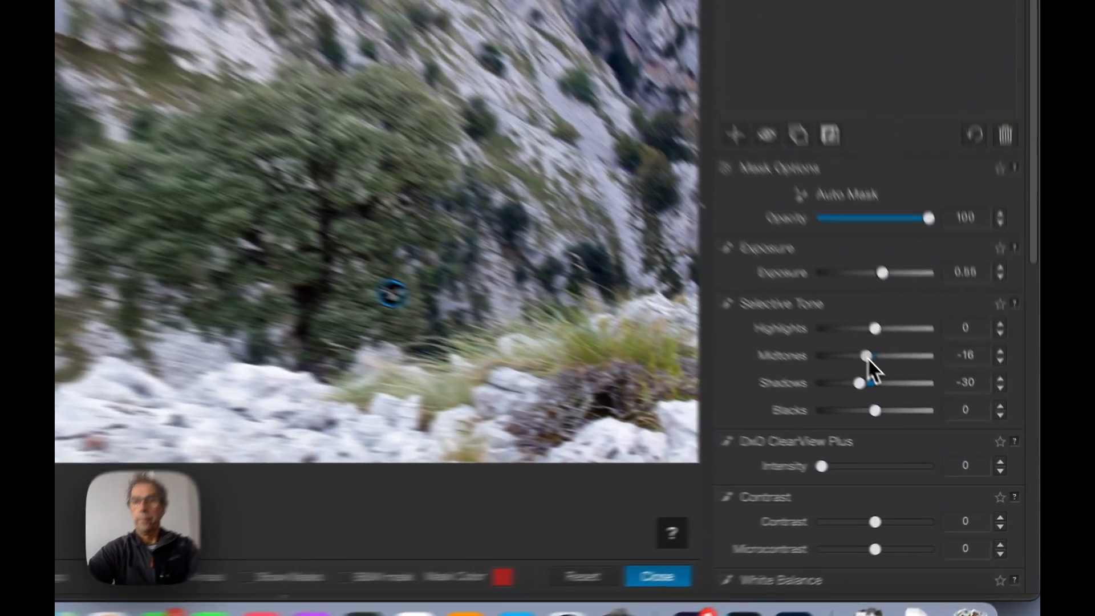
pyautogui.moveTo(868, 358); pyautogui.dragTo(885, 357)
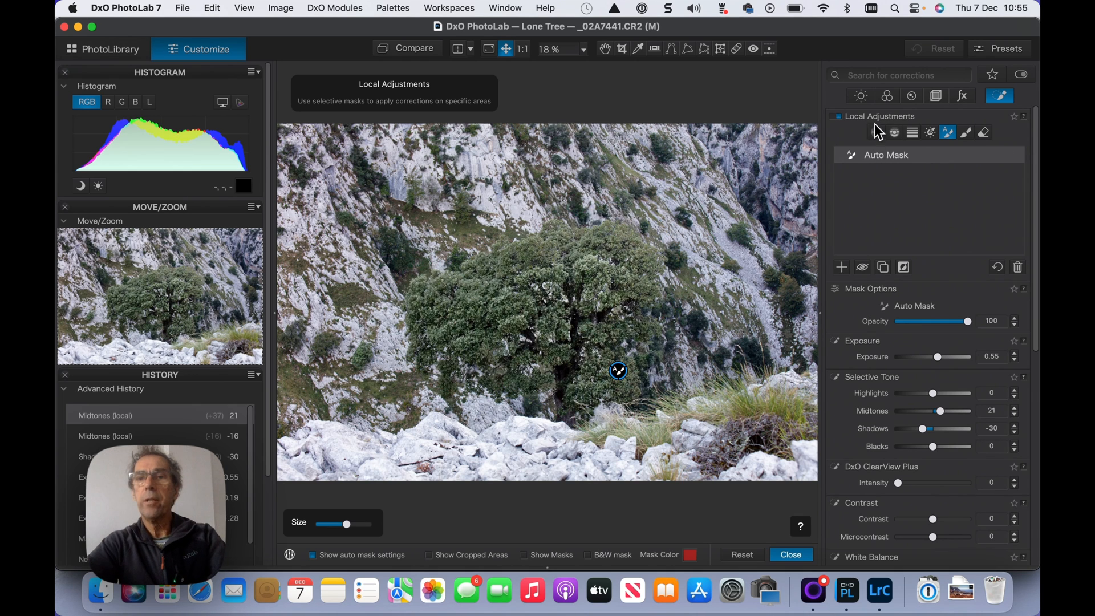
# - Set the white balance temperature to 9046 K and compare the edited photo with its uncorrected version
pyautogui.click(889, 96)
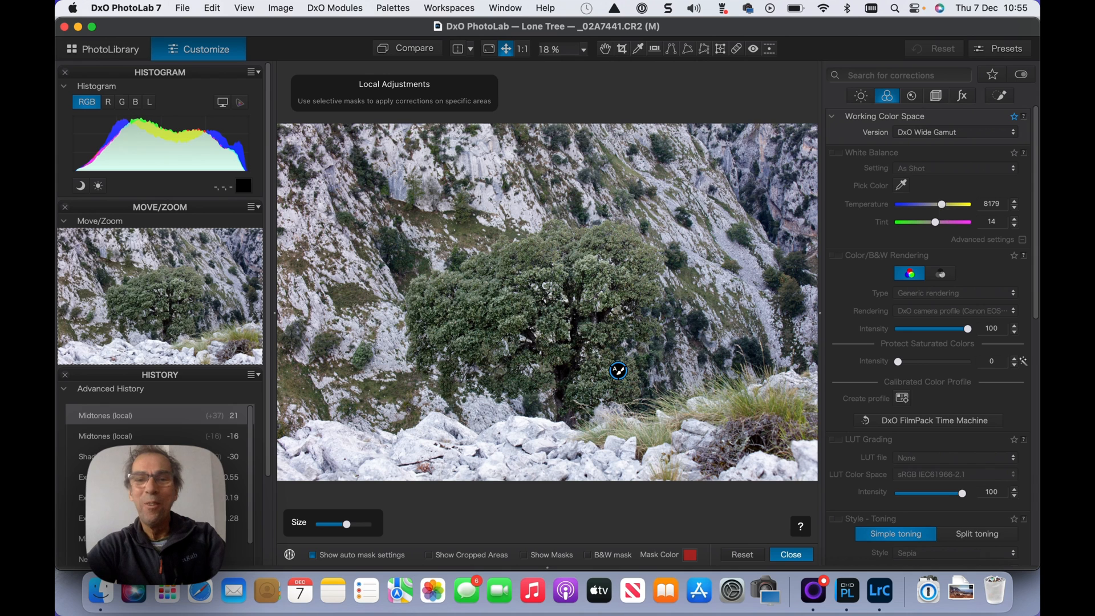
pyautogui.moveTo(942, 204); pyautogui.dragTo(944, 204)
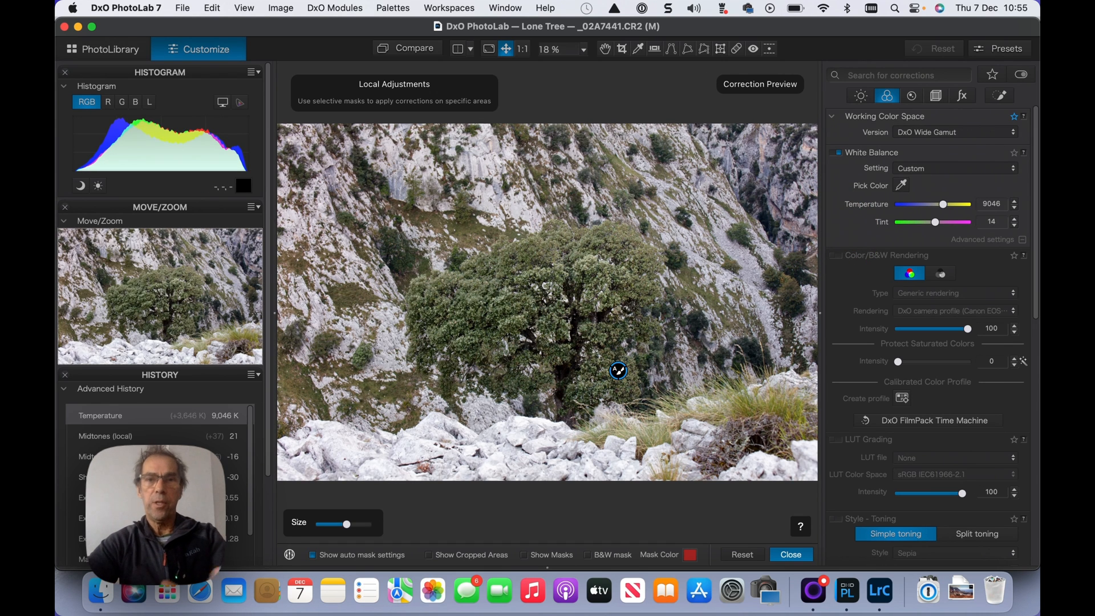
pyautogui.click(412, 50)
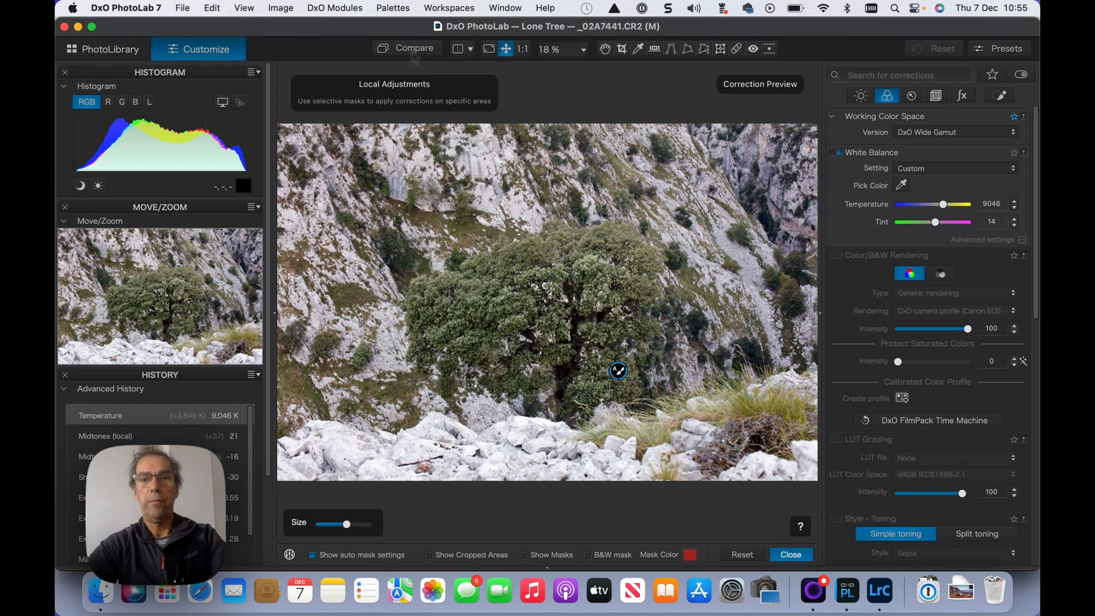
pyautogui.press('d')
pyautogui.press('d')
pyautogui.press('d')
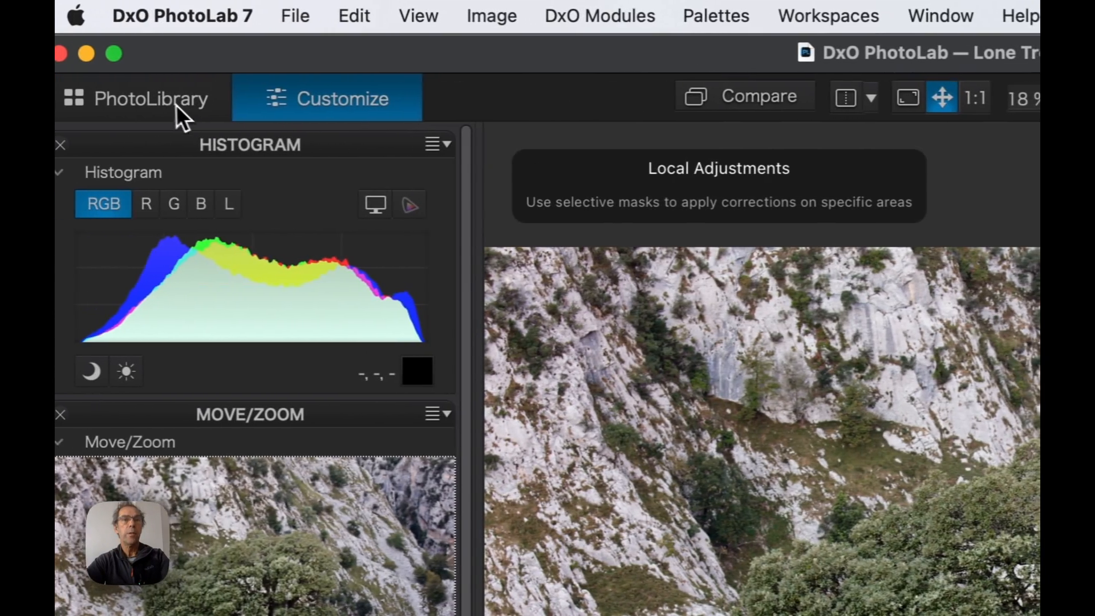
# - Export the photo to Lightroom 13.0.2 as DNG (all corrections applied), and view _02A7441_DxO.dng enlarged in the Lightroom Classic Library
pyautogui.click(163, 100)
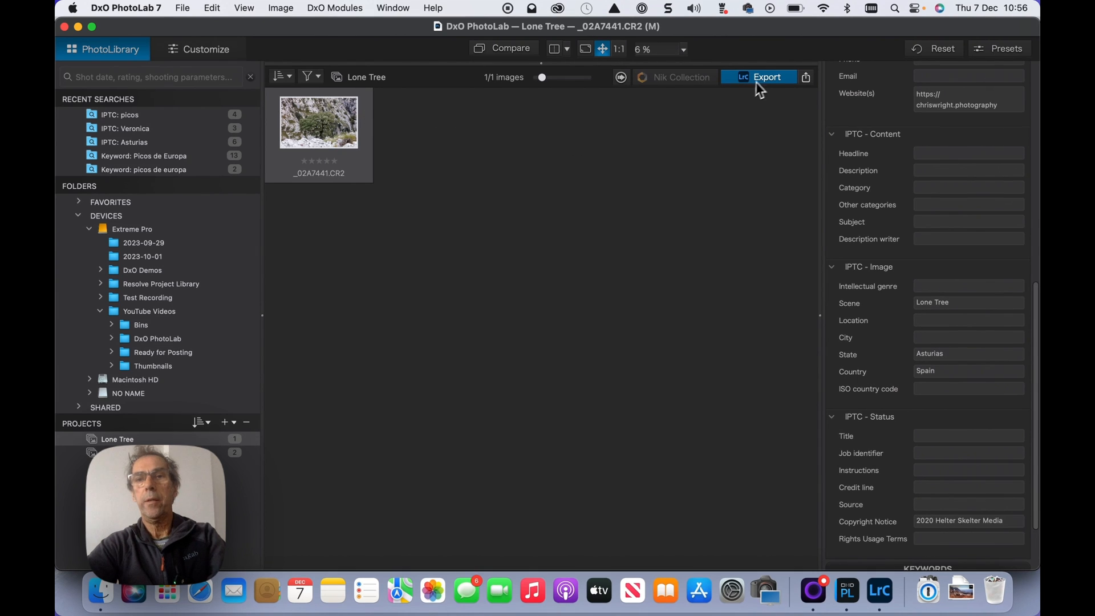
pyautogui.click(773, 77)
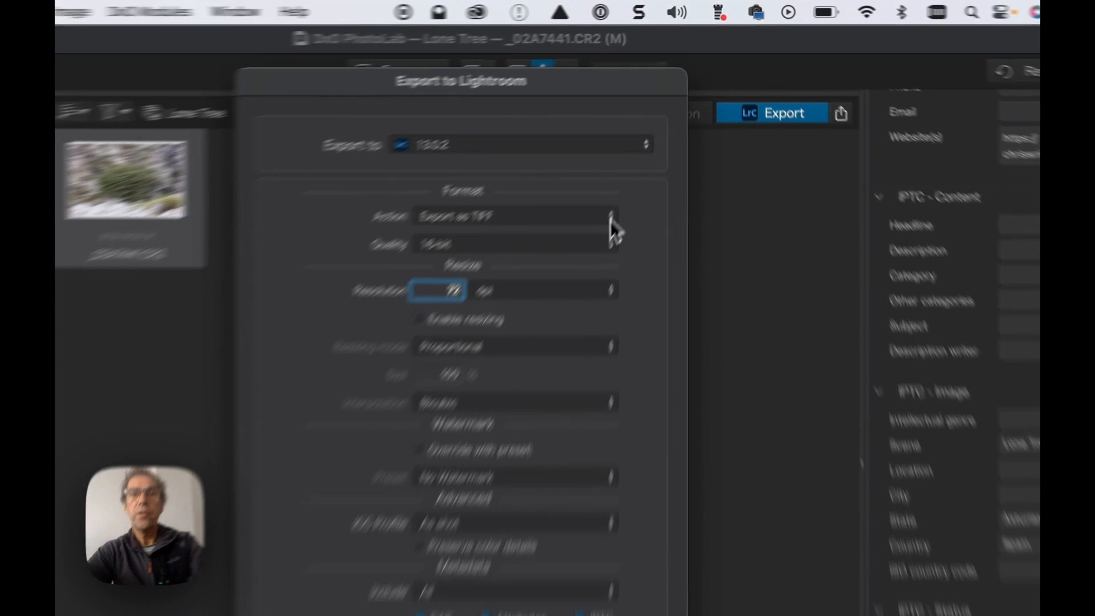
pyautogui.click(648, 149)
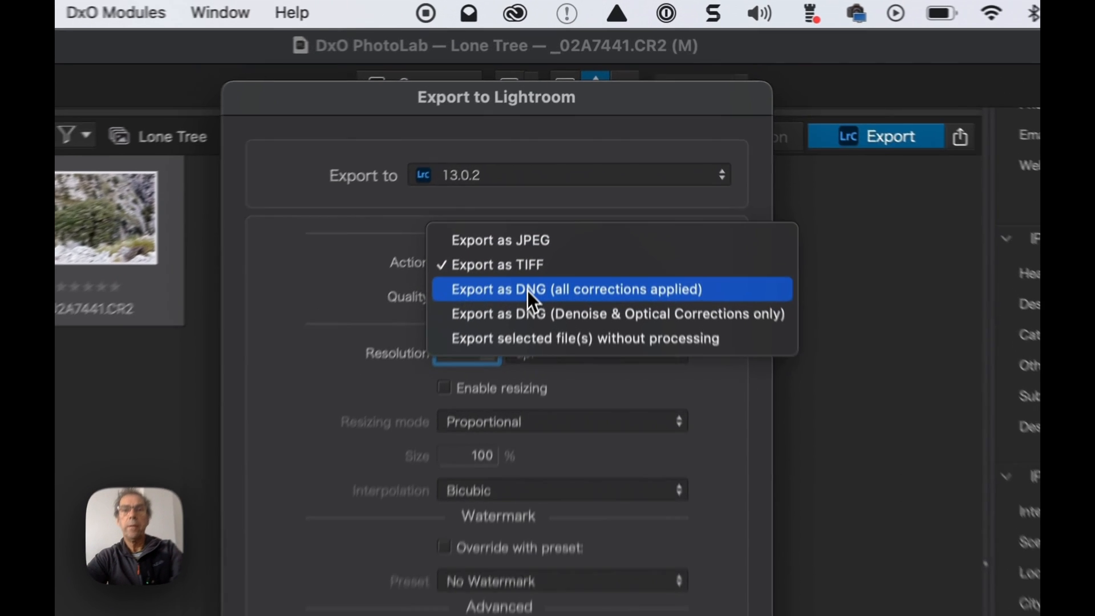
pyautogui.click(527, 290)
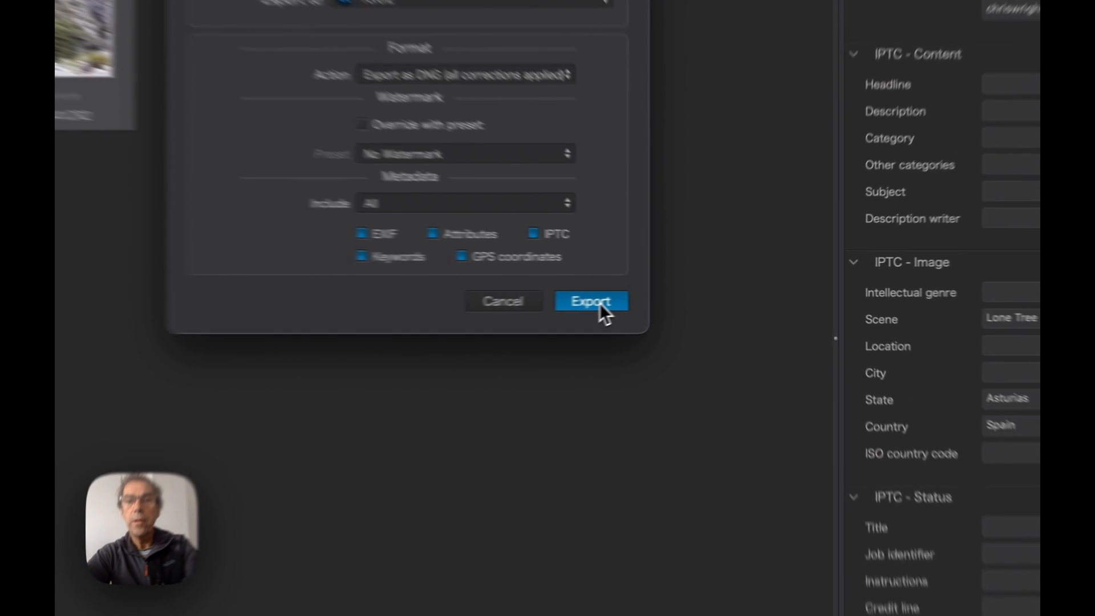
pyautogui.click(650, 291)
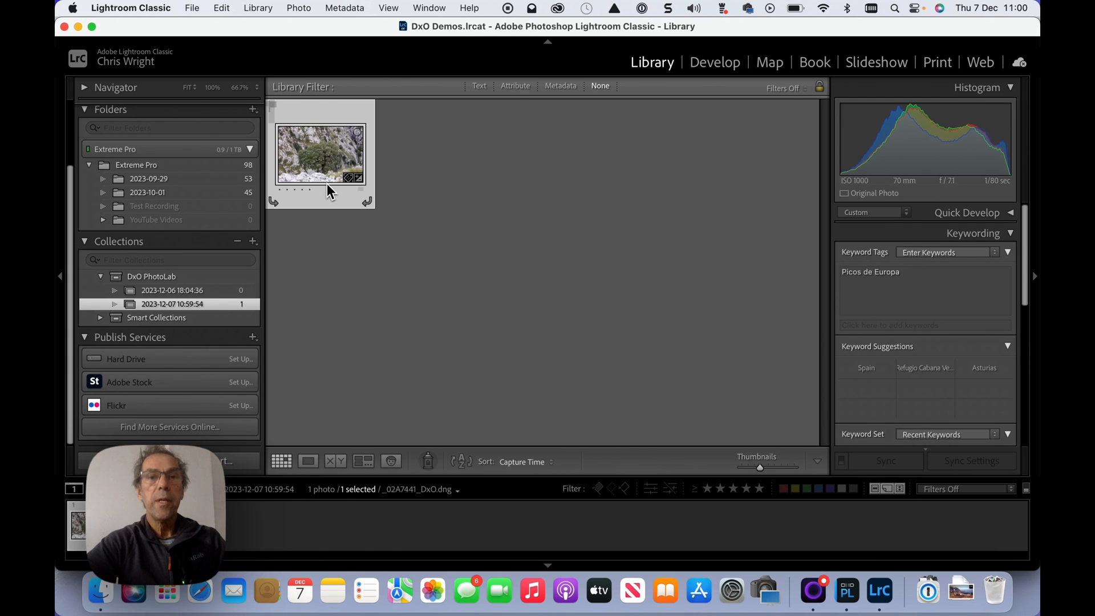
pyautogui.doubleClick(325, 150)
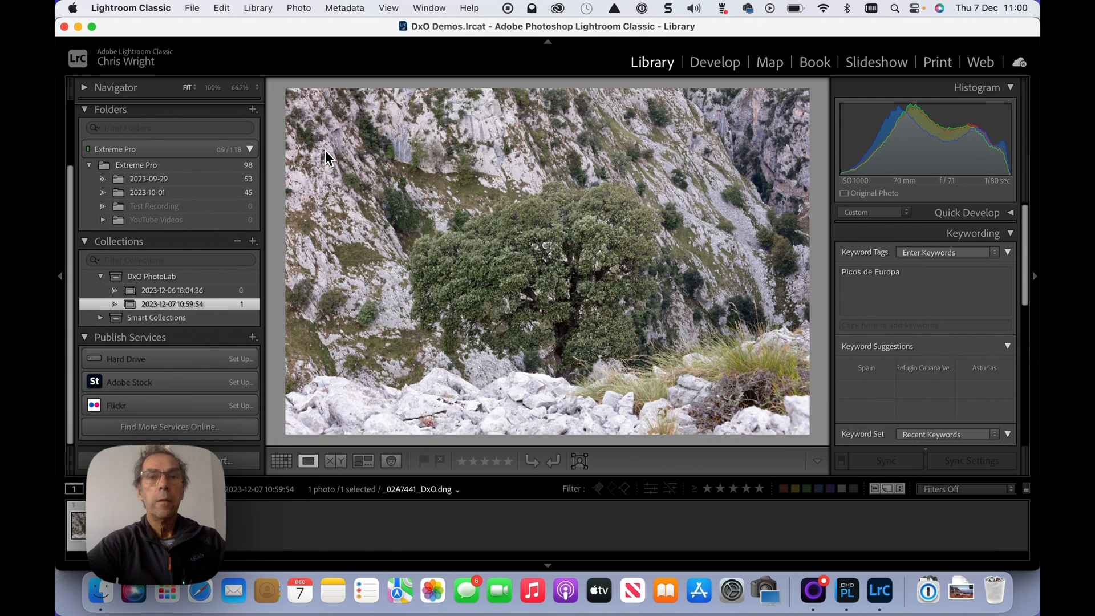